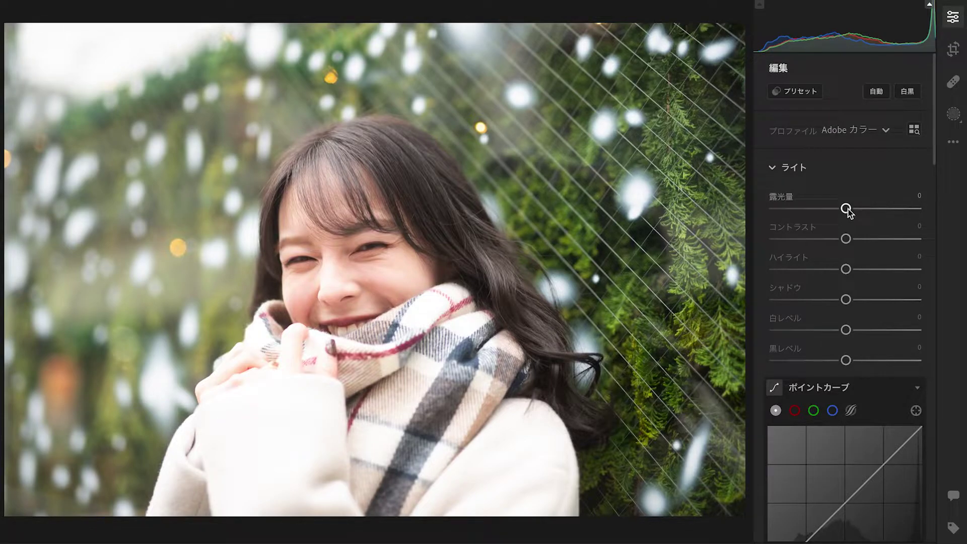
Raise exposure to +0.90 and pull highlights down to -51
{"action": "left_click_drag", "start_coordinate": [846, 209], "coordinate": [859, 208]}
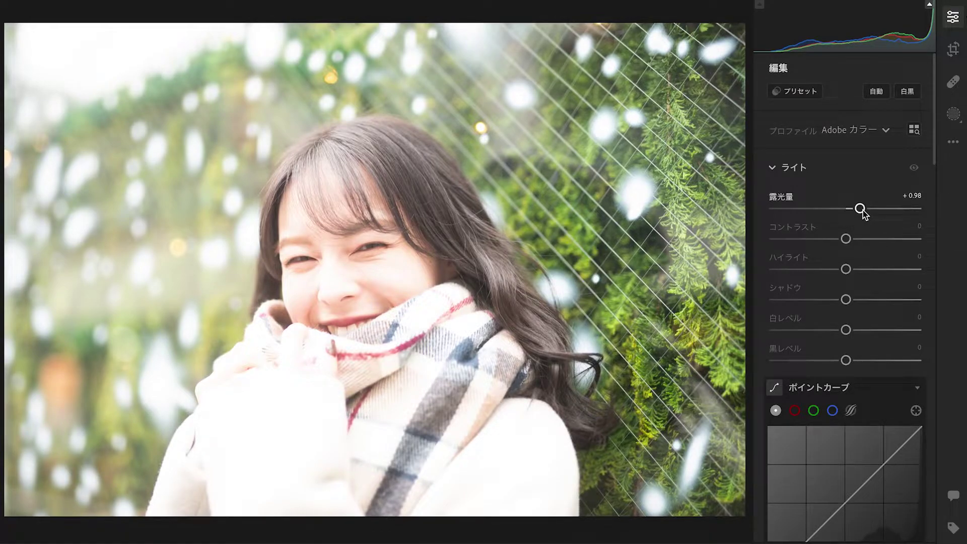
{"action": "left_click_drag", "start_coordinate": [861, 210], "coordinate": [860, 211]}
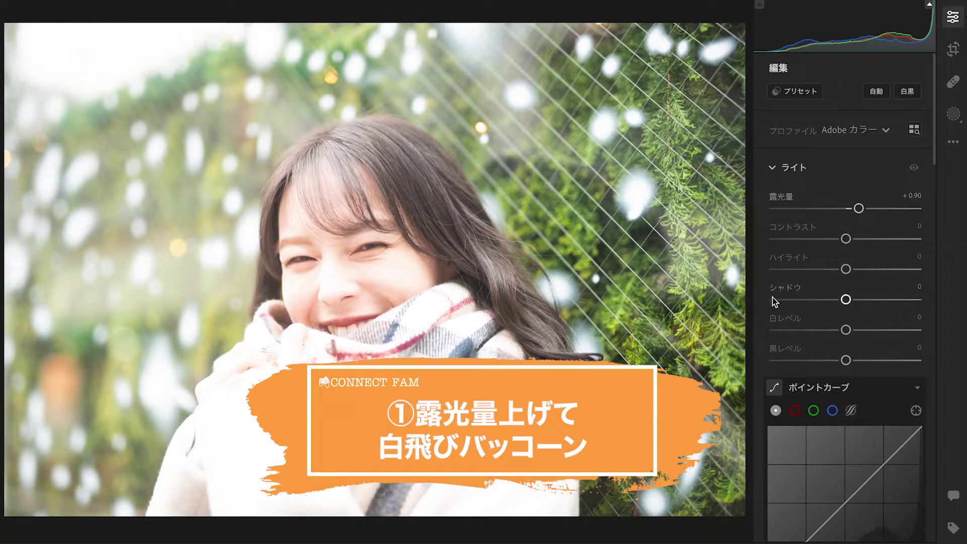
{"action": "left_click_drag", "start_coordinate": [846, 271], "coordinate": [773, 275]}
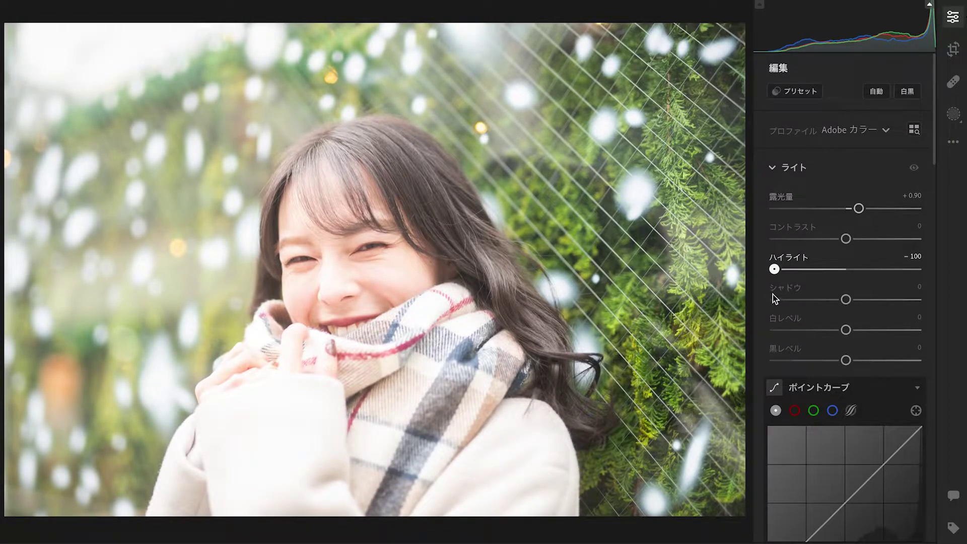
{"action": "left_click_drag", "start_coordinate": [787, 273], "coordinate": [812, 275]}
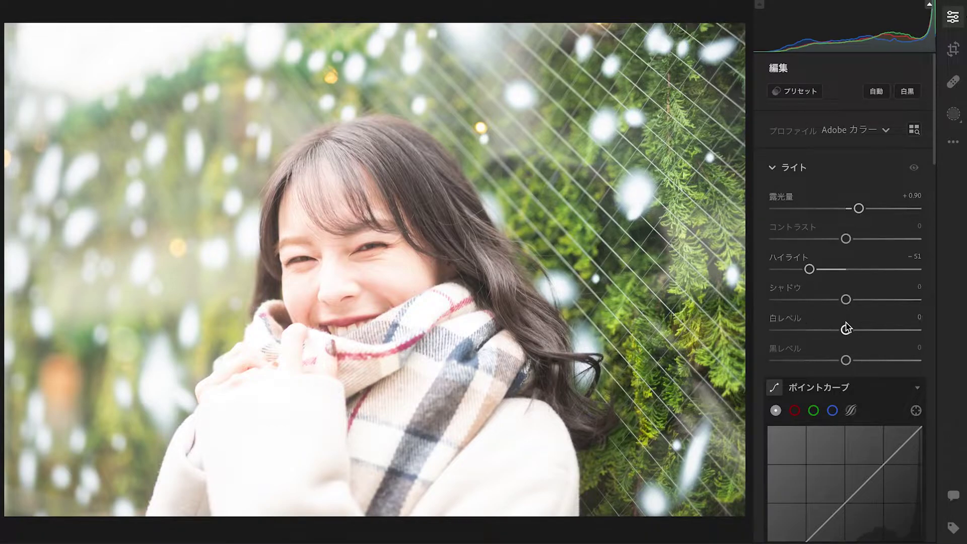
Lower whites to -40, briefly testing a higher value before returning
{"action": "left_click_drag", "start_coordinate": [845, 330], "coordinate": [815, 330]}
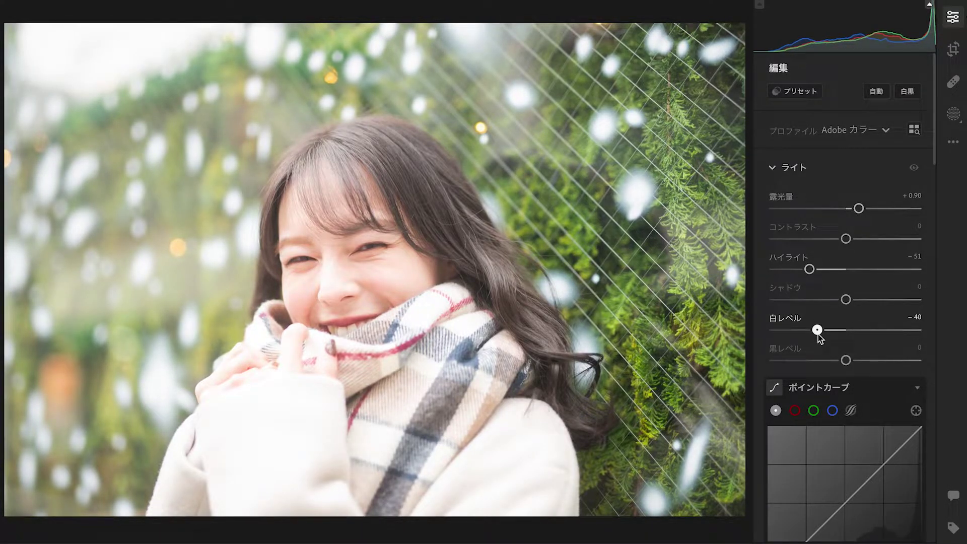
{"action": "left_click_drag", "start_coordinate": [818, 334], "coordinate": [818, 333]}
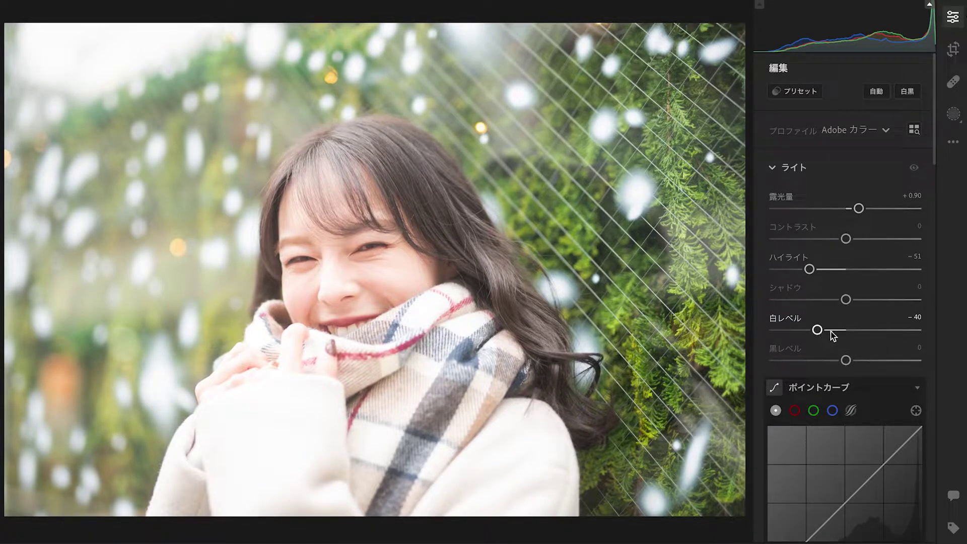
{"action": "left_click_drag", "start_coordinate": [820, 330], "coordinate": [828, 330]}
{"action": "left_click_drag", "start_coordinate": [824, 333], "coordinate": [820, 334]}
Set shadows +19, blacks +20, contrast +14, exposure +0.71, then compare with the original
{"action": "left_click_drag", "start_coordinate": [846, 300], "coordinate": [847, 300]}
{"action": "left_click_drag", "start_coordinate": [848, 301], "coordinate": [859, 300]}
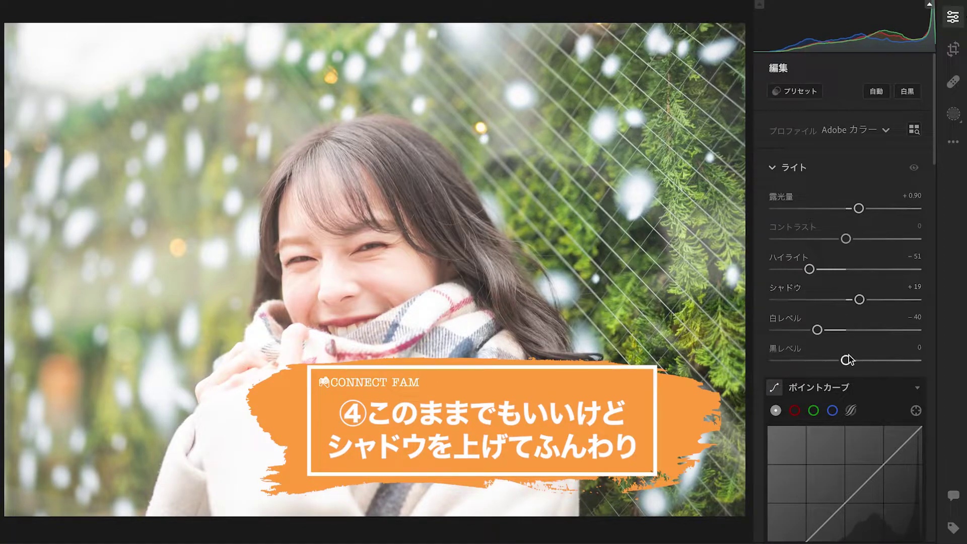
{"action": "mouse_move", "coordinate": [847, 362]}
{"action": "left_mouse_down"}
{"action": "mouse_move", "coordinate": [863, 362]}
{"action": "mouse_move", "coordinate": [787, 373]}
{"action": "mouse_move", "coordinate": [862, 364]}
{"action": "left_mouse_up"}
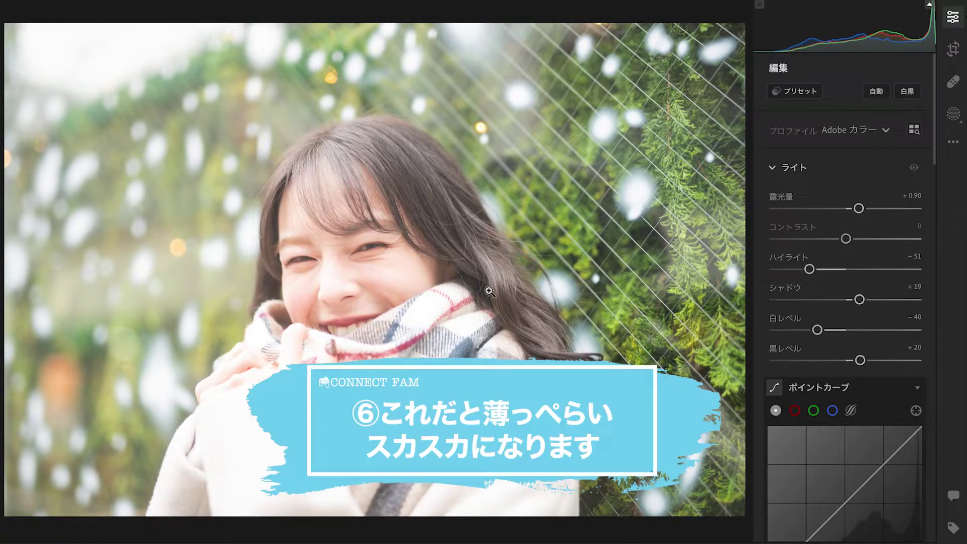
{"action": "left_click_drag", "start_coordinate": [847, 241], "coordinate": [857, 243]}
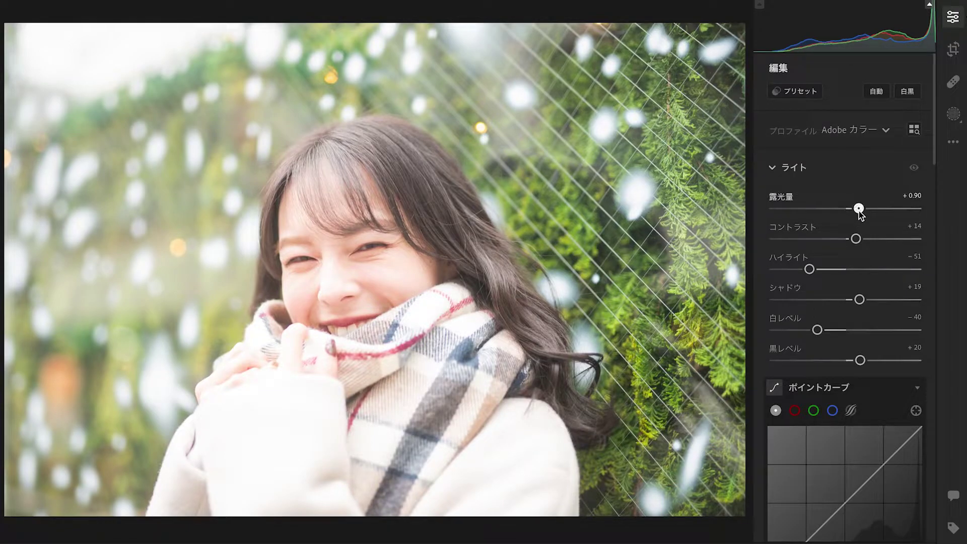
{"action": "left_click_drag", "start_coordinate": [859, 210], "coordinate": [856, 209]}
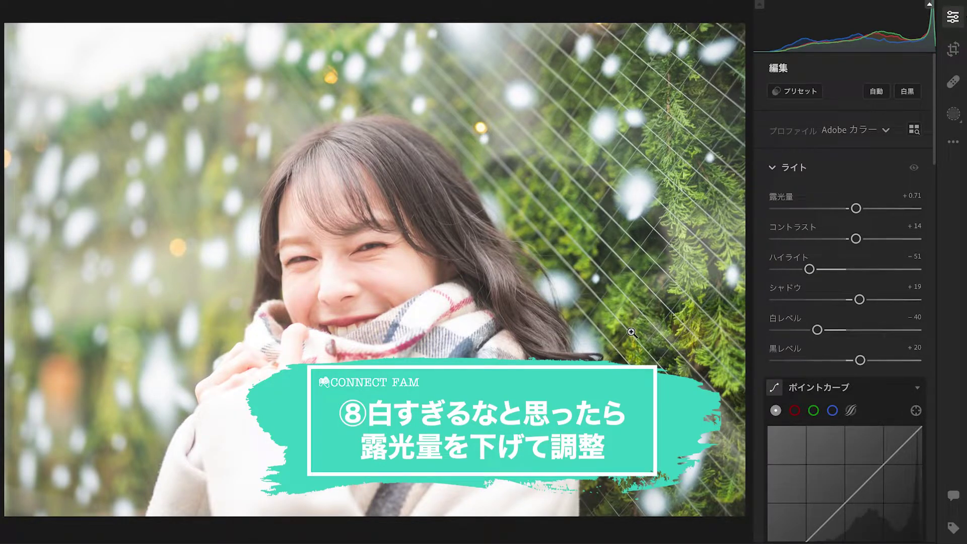
{"action": "key", "text": "backslash"}
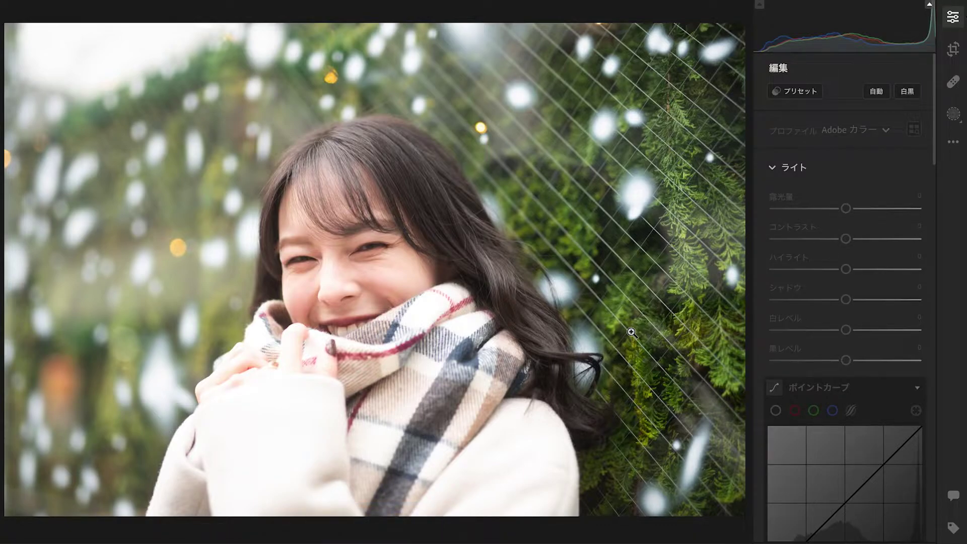
Switch back to the edited photo and place a midpoint anchor on the Point Curve
{"action": "key", "text": "backslash"}
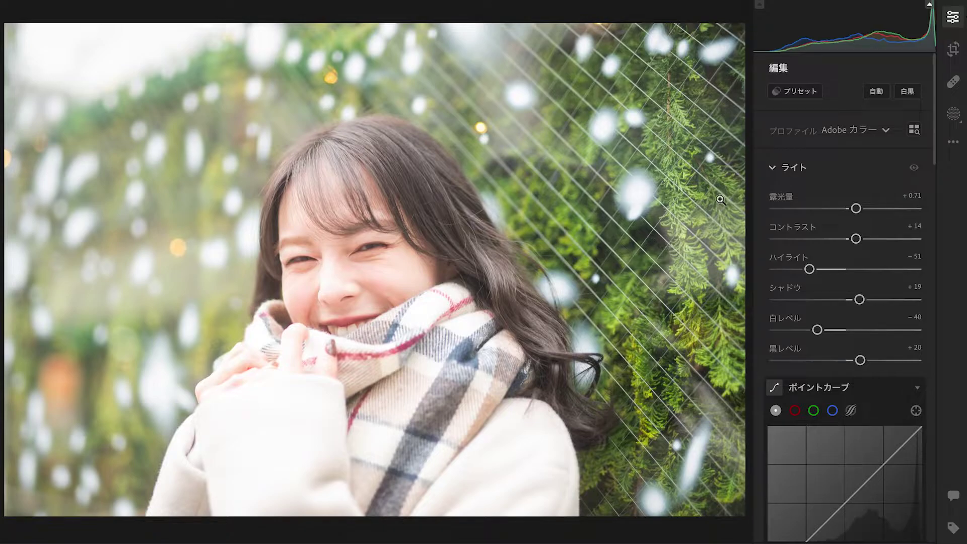
{"action": "scroll", "coordinate": [826, 241], "scroll_direction": "down", "scroll_amount": 2}
{"action": "scroll", "coordinate": [828, 262], "scroll_direction": "down", "scroll_amount": 2}
{"action": "scroll", "coordinate": [834, 270], "scroll_direction": "down", "scroll_amount": 2}
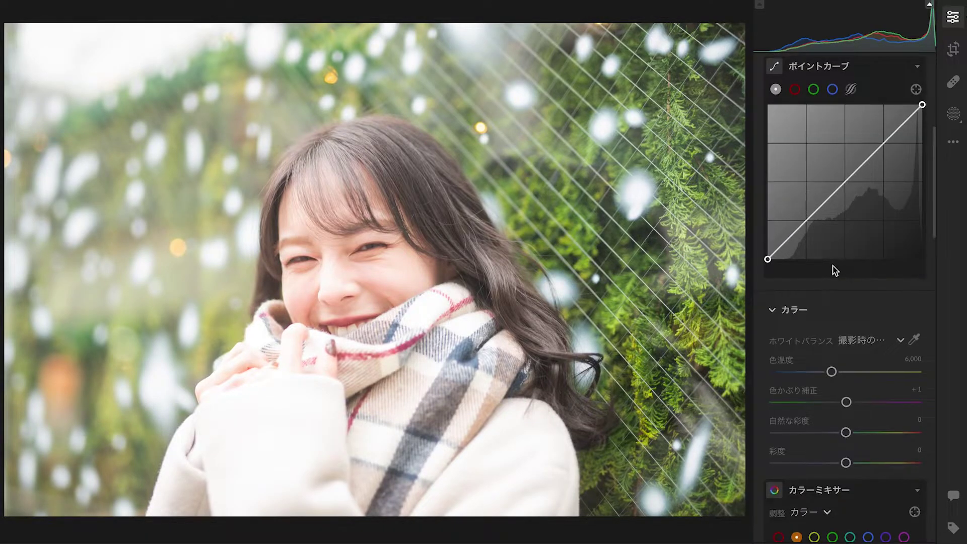
{"action": "scroll", "coordinate": [832, 277], "scroll_direction": "down", "scroll_amount": 1}
{"action": "scroll", "coordinate": [830, 274], "scroll_direction": "up", "scroll_amount": 5}
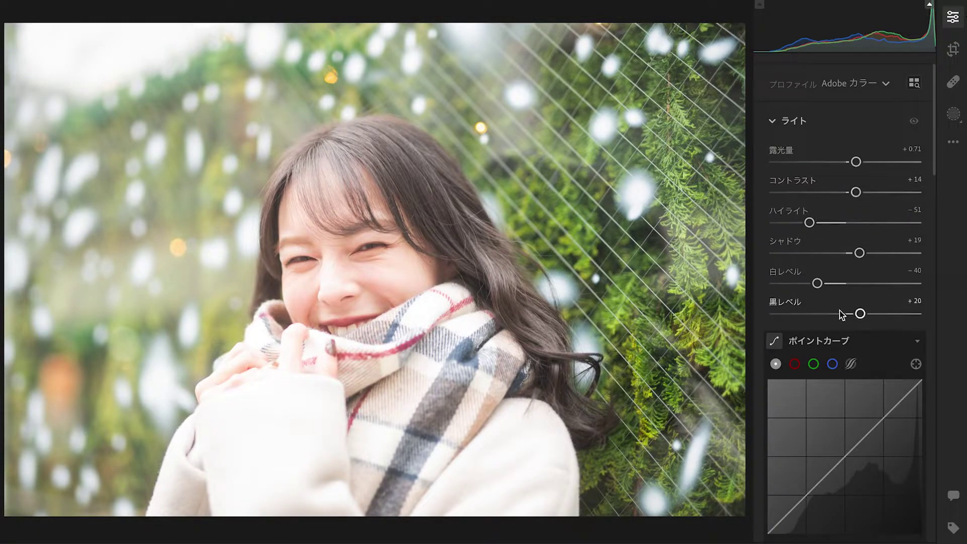
{"action": "scroll", "coordinate": [861, 317], "scroll_direction": "down", "scroll_amount": 3}
{"action": "scroll", "coordinate": [873, 322], "scroll_direction": "down", "scroll_amount": 6}
{"action": "scroll", "coordinate": [873, 325], "scroll_direction": "down", "scroll_amount": 4}
{"action": "scroll", "coordinate": [874, 325], "scroll_direction": "down", "scroll_amount": 2}
{"action": "scroll", "coordinate": [879, 325], "scroll_direction": "down", "scroll_amount": 3}
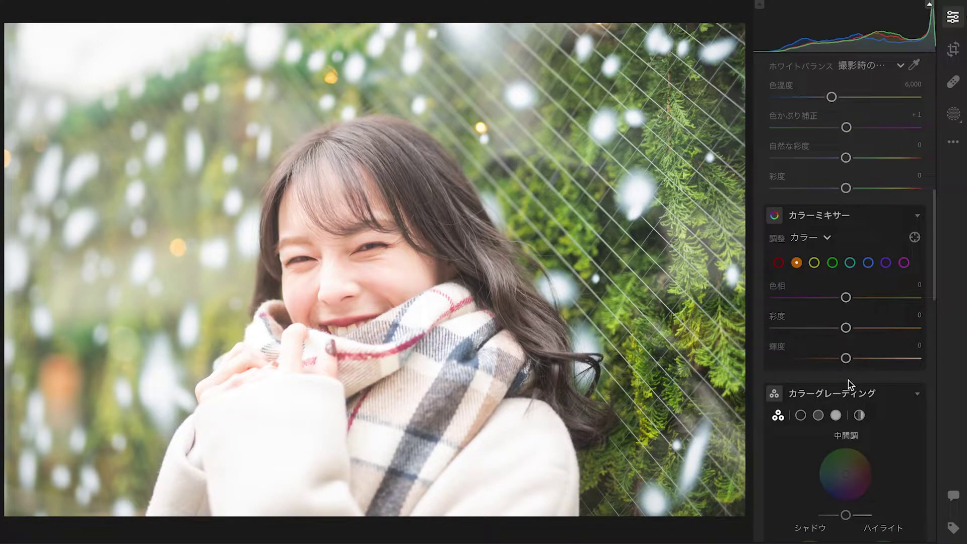
{"action": "scroll", "coordinate": [848, 379], "scroll_direction": "up", "scroll_amount": 3}
{"action": "scroll", "coordinate": [848, 380], "scroll_direction": "up", "scroll_amount": 3}
{"action": "scroll", "coordinate": [841, 353], "scroll_direction": "up", "scroll_amount": 1}
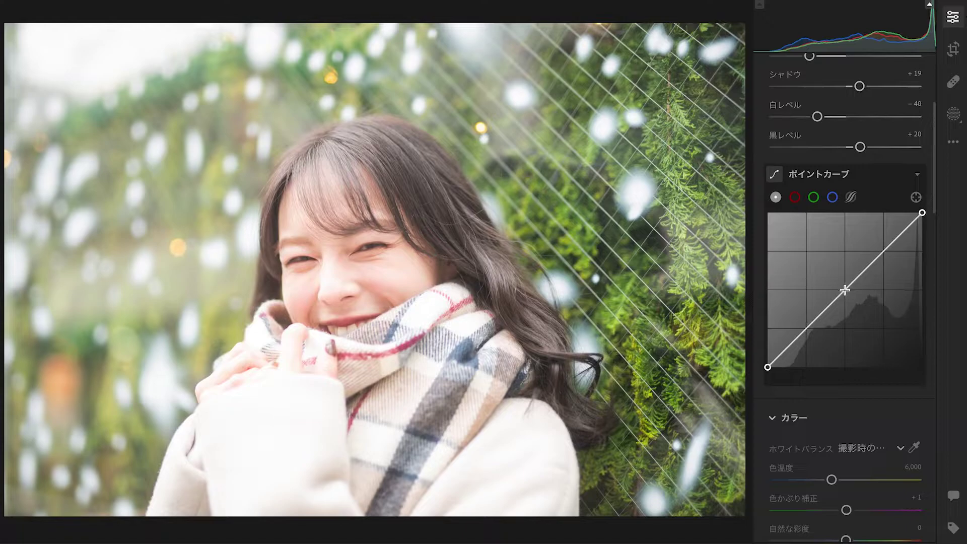
{"action": "left_click", "coordinate": [845, 290]}
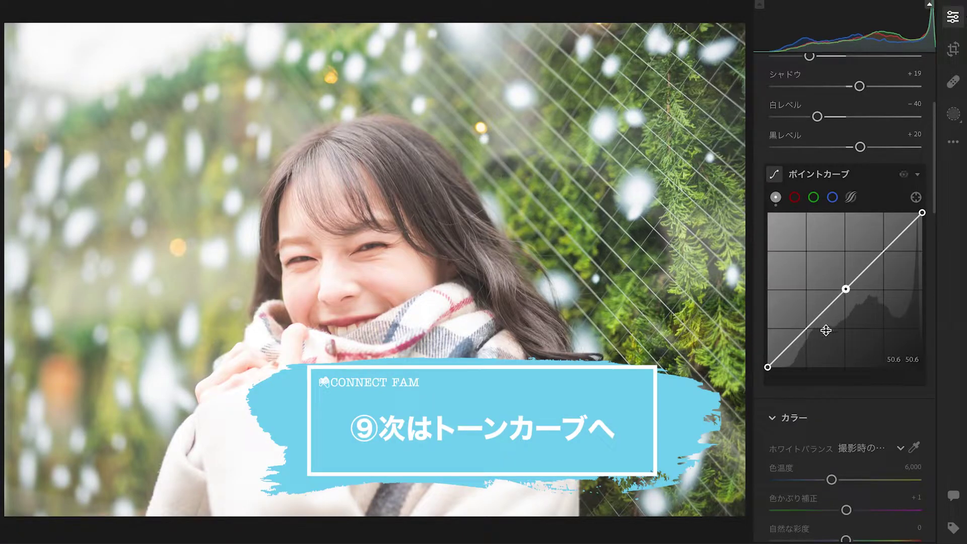
Add quarter and three-quarter anchors to the point curve, deleting a stray deep-shadow point
{"action": "left_click", "coordinate": [806, 329]}
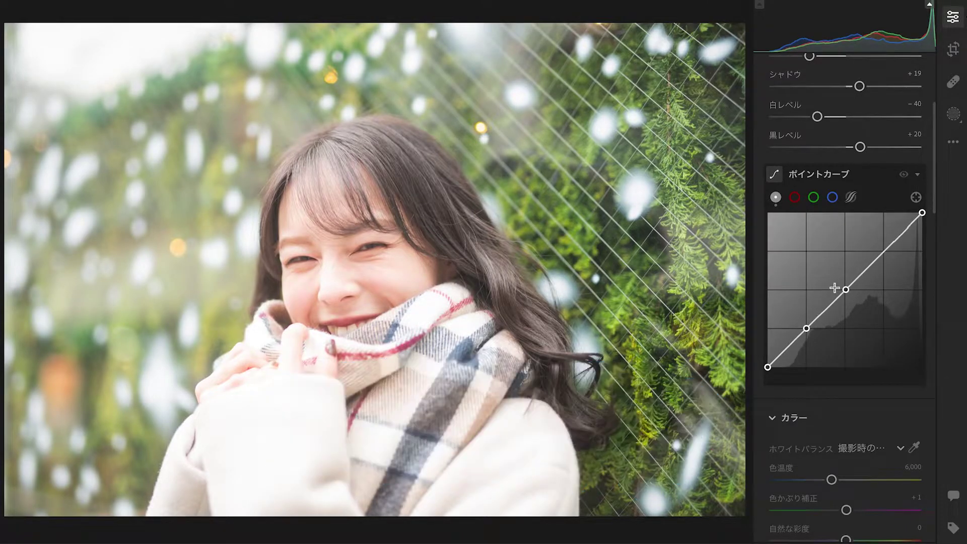
{"action": "left_click", "coordinate": [884, 251]}
{"action": "left_click_drag", "start_coordinate": [785, 349], "coordinate": [787, 350]}
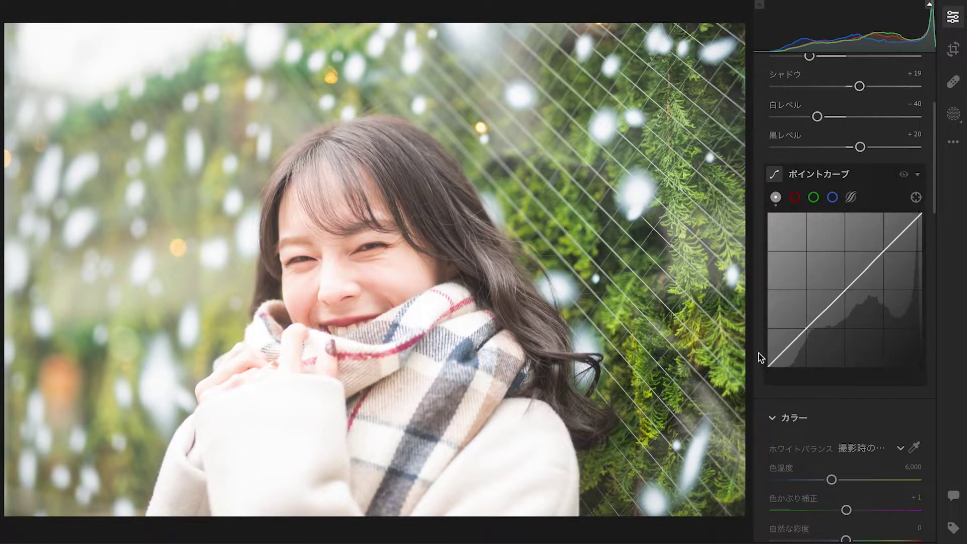
{"action": "left_click_drag", "start_coordinate": [786, 348], "coordinate": [783, 350]}
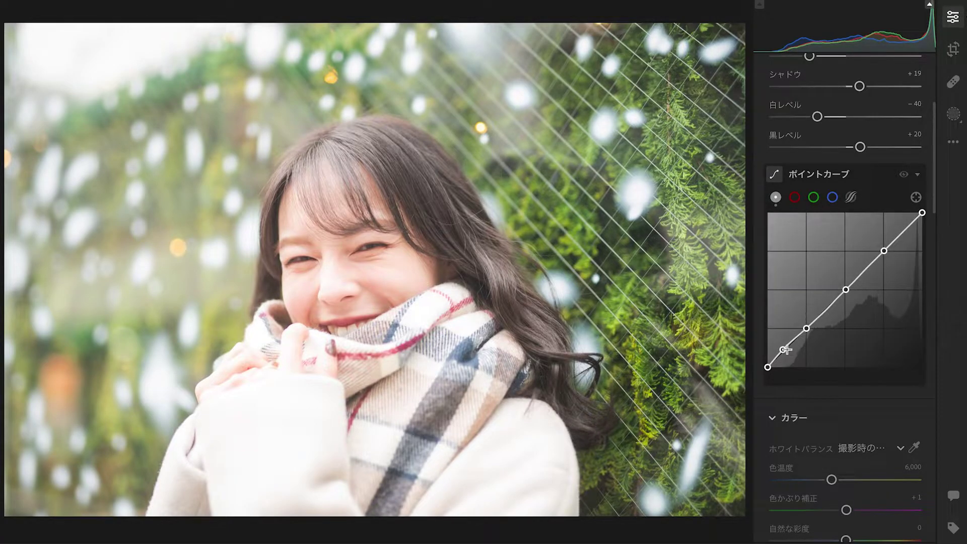
{"action": "mouse_move", "coordinate": [781, 351]}
{"action": "left_mouse_down"}
{"action": "mouse_move", "coordinate": [778, 343]}
{"action": "mouse_move", "coordinate": [786, 352]}
{"action": "mouse_move", "coordinate": [764, 360]}
{"action": "left_mouse_up"}
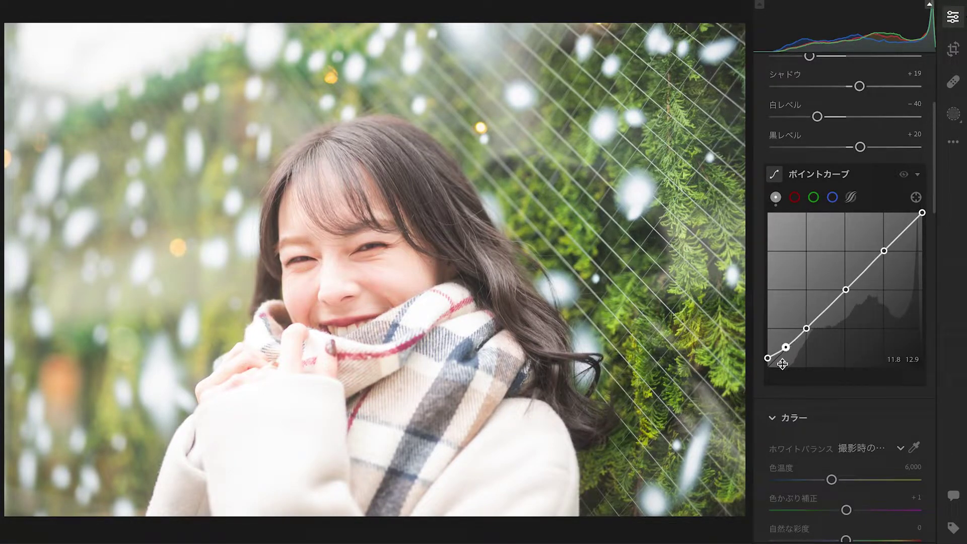
{"action": "left_click_drag", "start_coordinate": [784, 349], "coordinate": [771, 371]}
{"action": "double_click", "coordinate": [786, 348]}
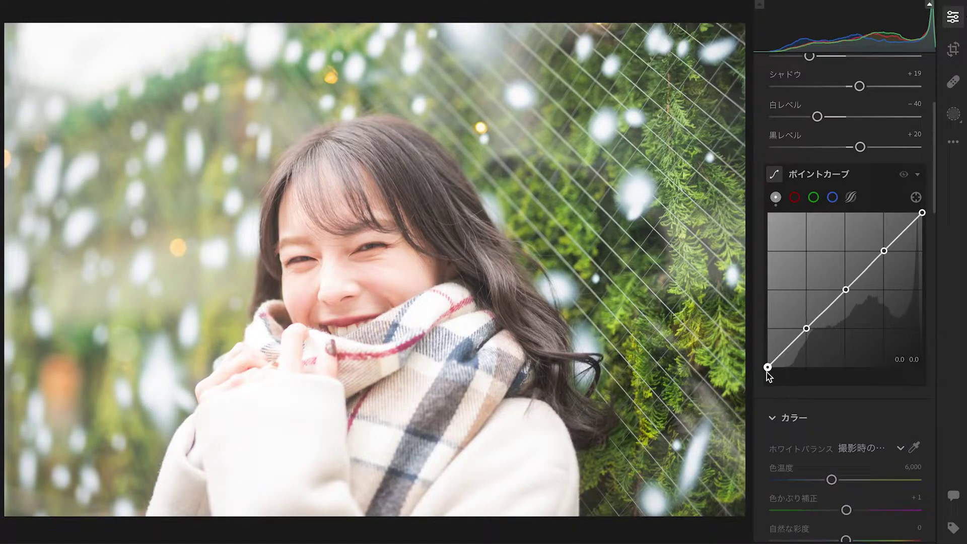
Lift the curve's black endpoint, comparing with and without it via undo/redo
{"action": "left_click_drag", "start_coordinate": [770, 372], "coordinate": [757, 381]}
{"action": "key", "text": "ctrl+z"}
{"action": "key", "text": "ctrl+shift+z"}
{"action": "key", "text": "ctrl+z"}
{"action": "key", "text": "ctrl+shift+z"}
{"action": "key", "text": "ctrl+z"}
{"action": "key", "text": "ctrl+z"}
{"action": "key", "text": "ctrl+shift+z"}
{"action": "key", "text": "ctrl+shift+z"}
{"action": "key", "text": "ctrl+z"}
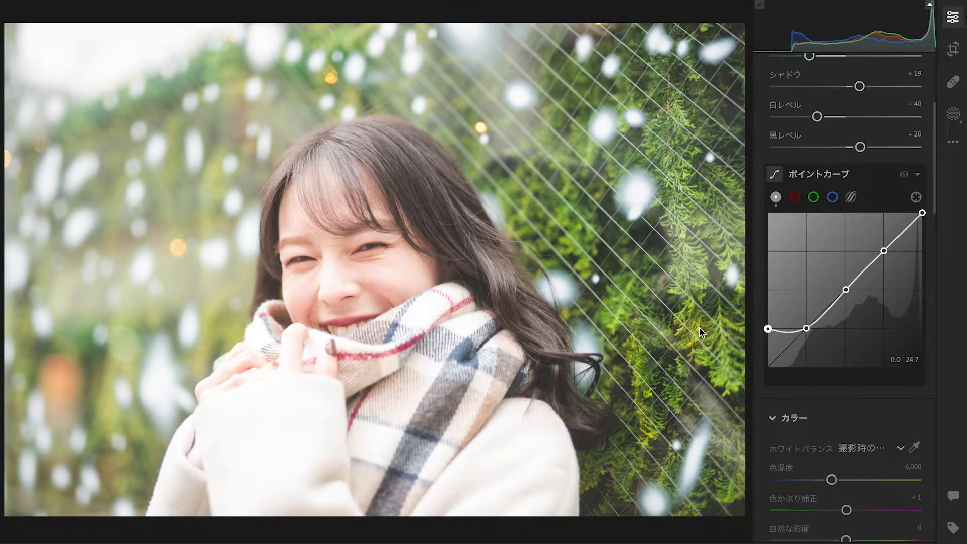
{"action": "key", "text": "ctrl+shift+z"}
Add a deep-shadow point, raise the black point, and fine-tune the faded toe
{"action": "left_click", "coordinate": [787, 347]}
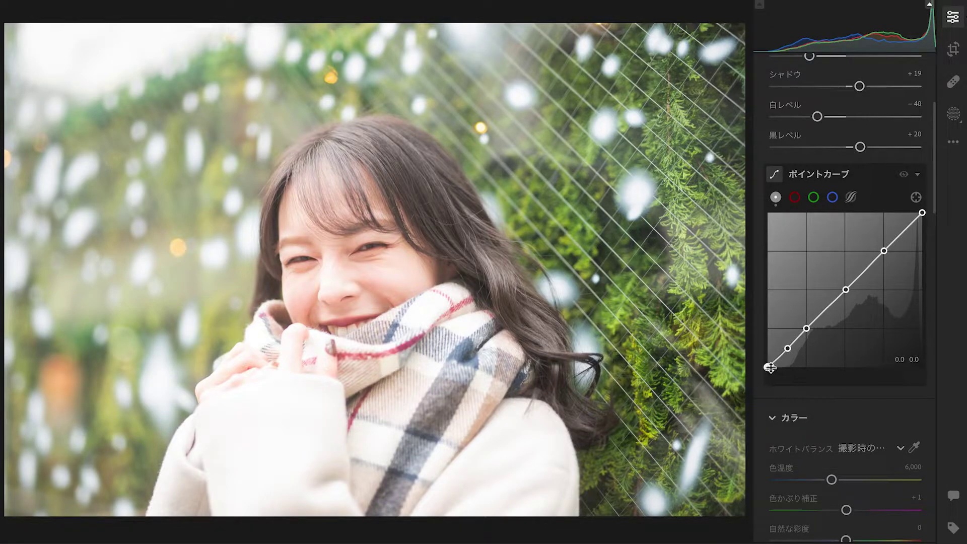
{"action": "left_click_drag", "start_coordinate": [767, 367], "coordinate": [767, 354]}
{"action": "left_click_drag", "start_coordinate": [788, 348], "coordinate": [783, 348]}
{"action": "left_click_drag", "start_coordinate": [784, 349], "coordinate": [768, 350]}
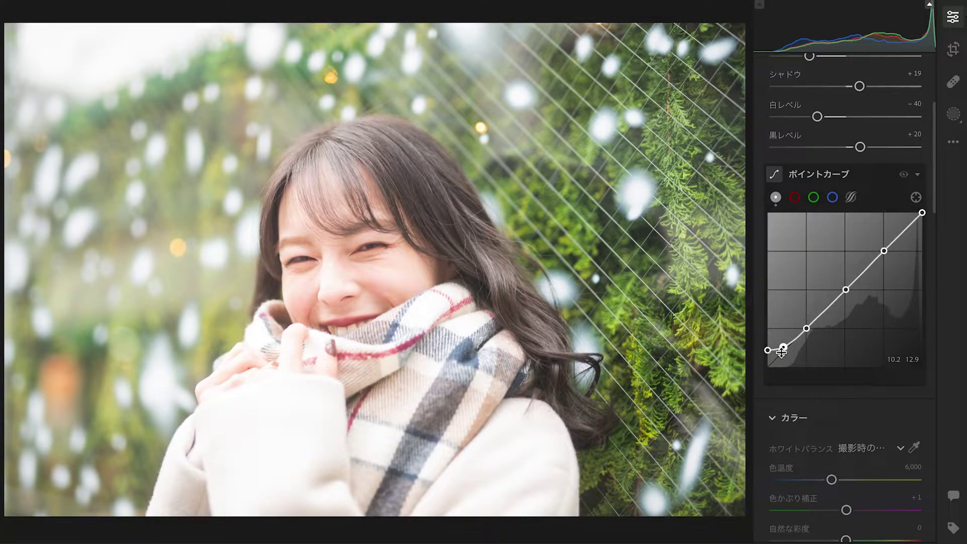
{"action": "left_click_drag", "start_coordinate": [785, 348], "coordinate": [788, 346]}
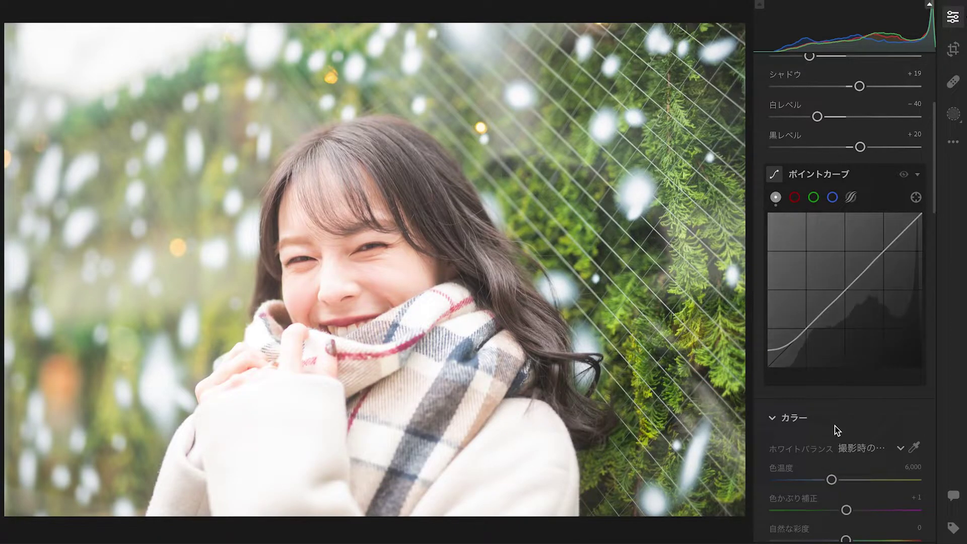
Sweep the Shadows color-grading wheel through blue and strong cyan tints
{"action": "scroll", "coordinate": [835, 428], "scroll_direction": "down", "scroll_amount": 3}
{"action": "scroll", "coordinate": [816, 430], "scroll_direction": "down", "scroll_amount": 3}
{"action": "scroll", "coordinate": [833, 382], "scroll_direction": "down", "scroll_amount": 4}
{"action": "scroll", "coordinate": [846, 377], "scroll_direction": "down", "scroll_amount": 3}
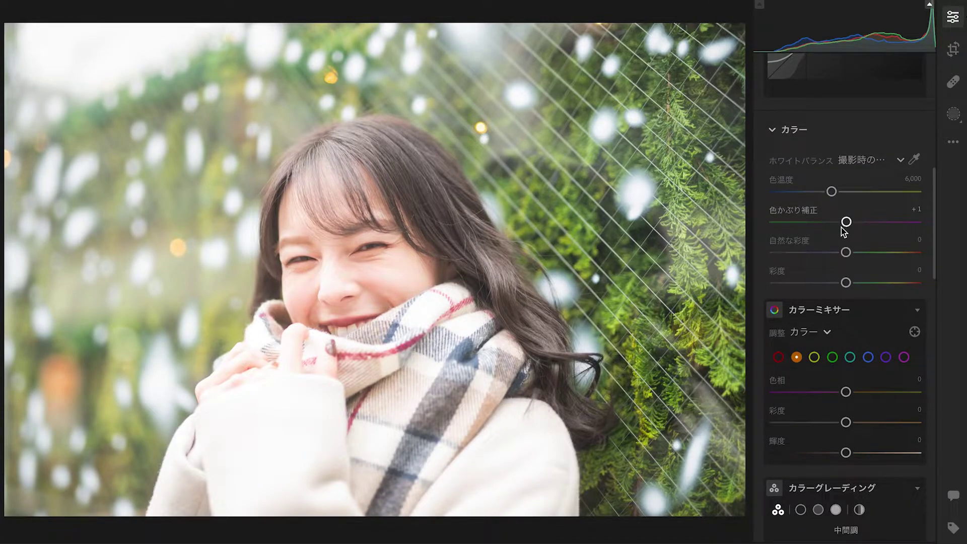
{"action": "scroll", "coordinate": [841, 232], "scroll_direction": "down", "scroll_amount": 4}
{"action": "scroll", "coordinate": [846, 280], "scroll_direction": "down", "scroll_amount": 3}
{"action": "scroll", "coordinate": [830, 287], "scroll_direction": "down", "scroll_amount": 1}
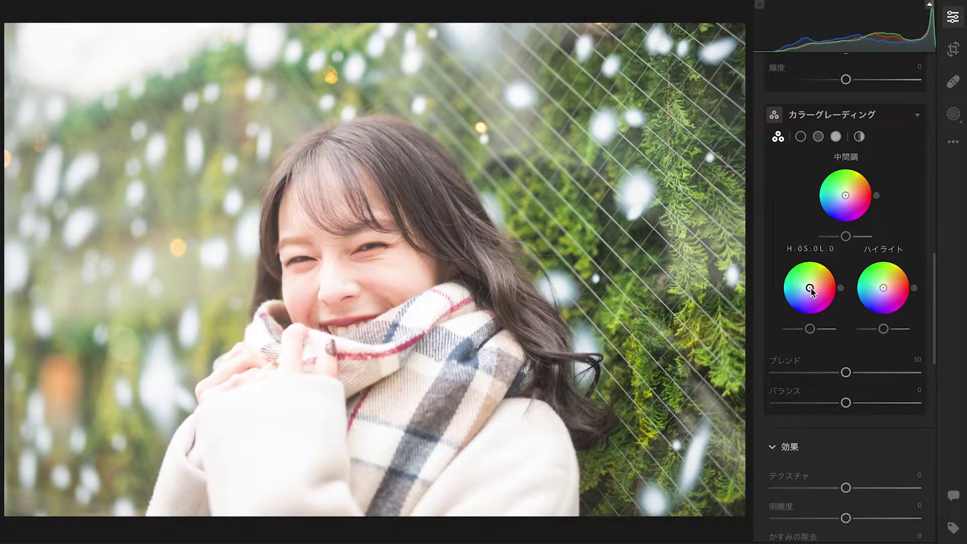
{"action": "left_click_drag", "start_coordinate": [811, 291], "coordinate": [808, 289]}
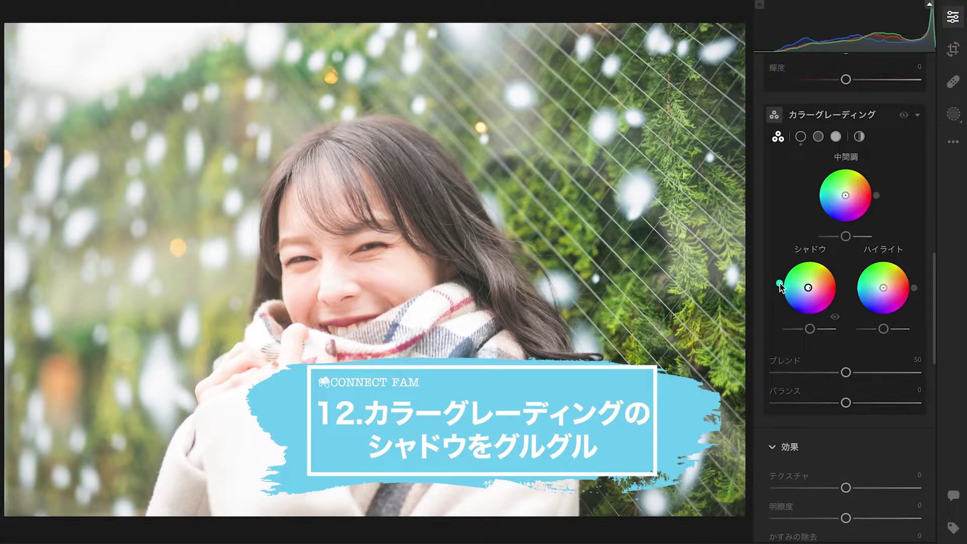
{"action": "mouse_move", "coordinate": [808, 290]}
{"action": "left_mouse_down"}
{"action": "mouse_move", "coordinate": [798, 291]}
{"action": "mouse_move", "coordinate": [834, 270]}
{"action": "left_mouse_up"}
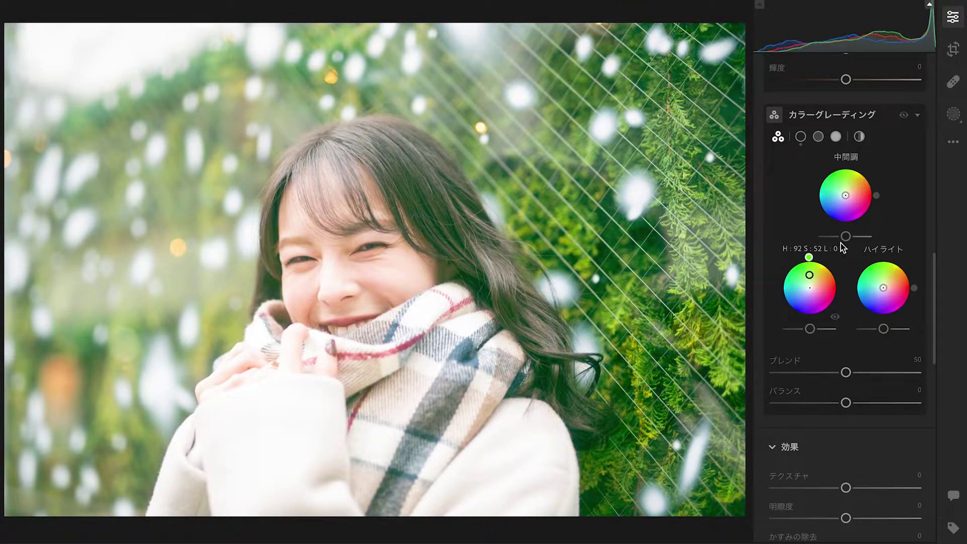
{"action": "mouse_move", "coordinate": [864, 316]}
{"action": "left_mouse_down"}
{"action": "mouse_move", "coordinate": [779, 251]}
{"action": "mouse_move", "coordinate": [780, 274]}
{"action": "mouse_move", "coordinate": [810, 290]}
{"action": "left_mouse_up"}
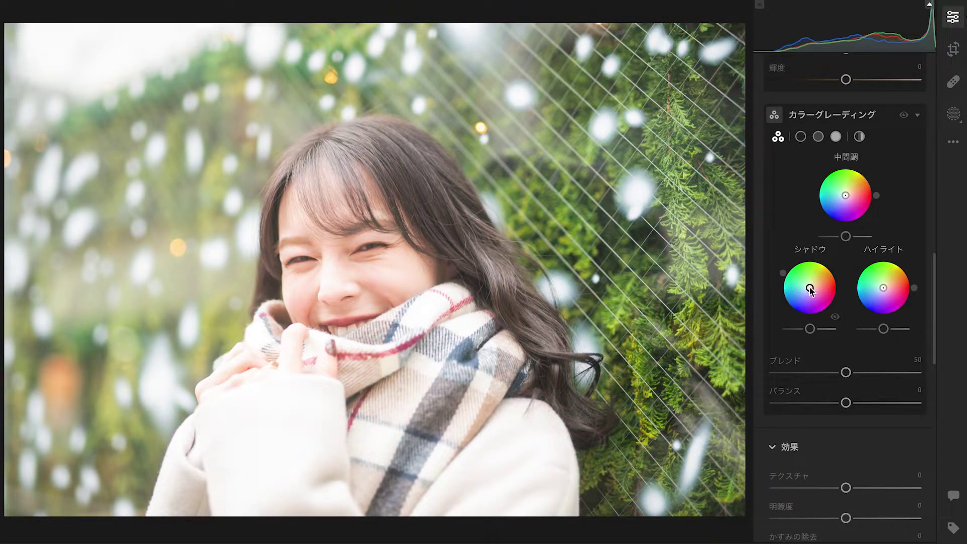
Shift the shadow tint from a faint green to a low-saturation cyan
{"action": "left_click", "coordinate": [812, 289]}
{"action": "left_click_drag", "start_coordinate": [812, 290], "coordinate": [809, 290]}
{"action": "left_click", "coordinate": [783, 276]}
{"action": "left_click_drag", "start_coordinate": [805, 261], "coordinate": [766, 300]}
{"action": "left_click_drag", "start_coordinate": [779, 288], "coordinate": [761, 279]}
{"action": "left_click_drag", "start_coordinate": [821, 271], "coordinate": [812, 266]}
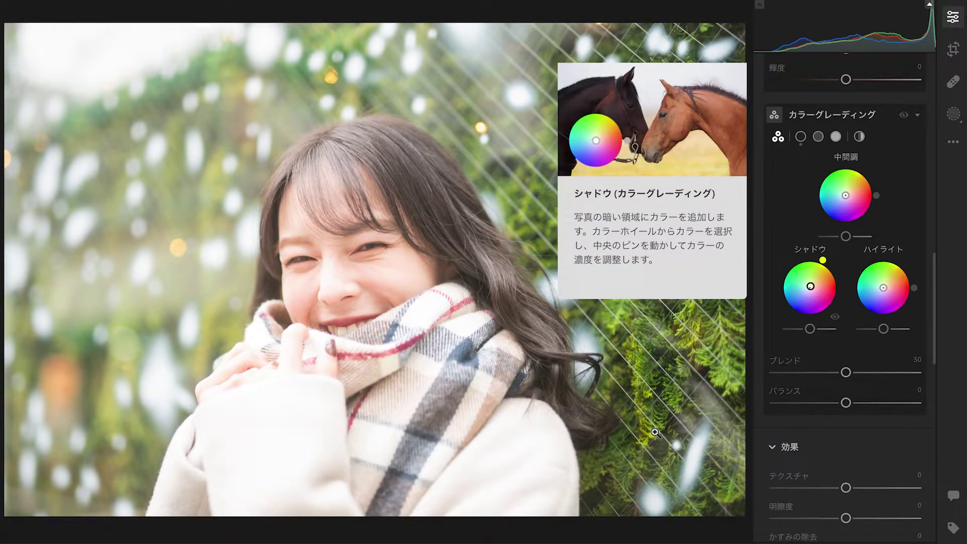
Test orange, red and yellow-green shadow hues, then warm the highlights slightly red
{"action": "left_click_drag", "start_coordinate": [822, 260], "coordinate": [837, 274]}
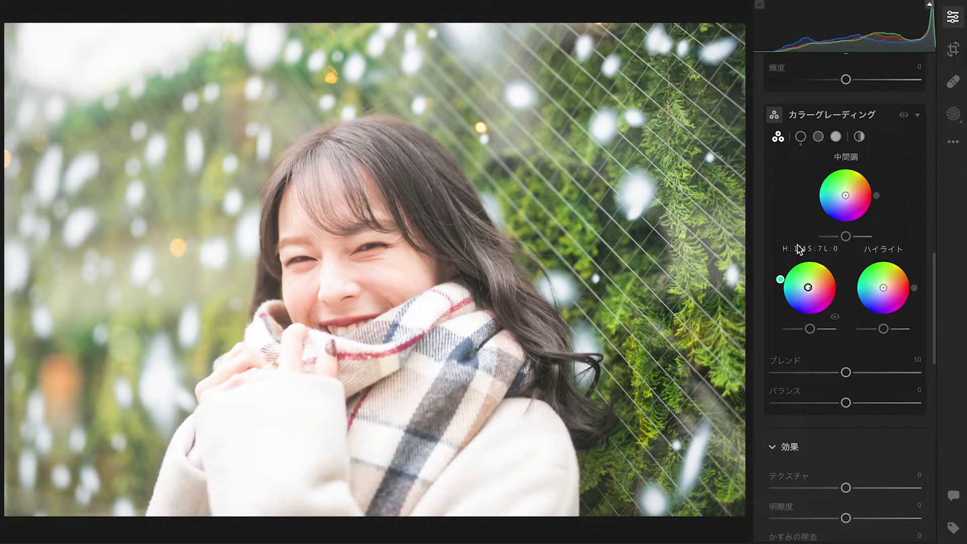
{"action": "mouse_move", "coordinate": [837, 274]}
{"action": "left_mouse_down"}
{"action": "mouse_move", "coordinate": [853, 297]}
{"action": "mouse_move", "coordinate": [789, 261]}
{"action": "mouse_move", "coordinate": [830, 266]}
{"action": "left_mouse_up"}
{"action": "mouse_move", "coordinate": [776, 292]}
{"action": "left_mouse_down"}
{"action": "mouse_move", "coordinate": [811, 268]}
{"action": "mouse_move", "coordinate": [784, 298]}
{"action": "mouse_move", "coordinate": [781, 286]}
{"action": "left_mouse_up"}
{"action": "left_click_drag", "start_coordinate": [884, 291], "coordinate": [886, 292]}
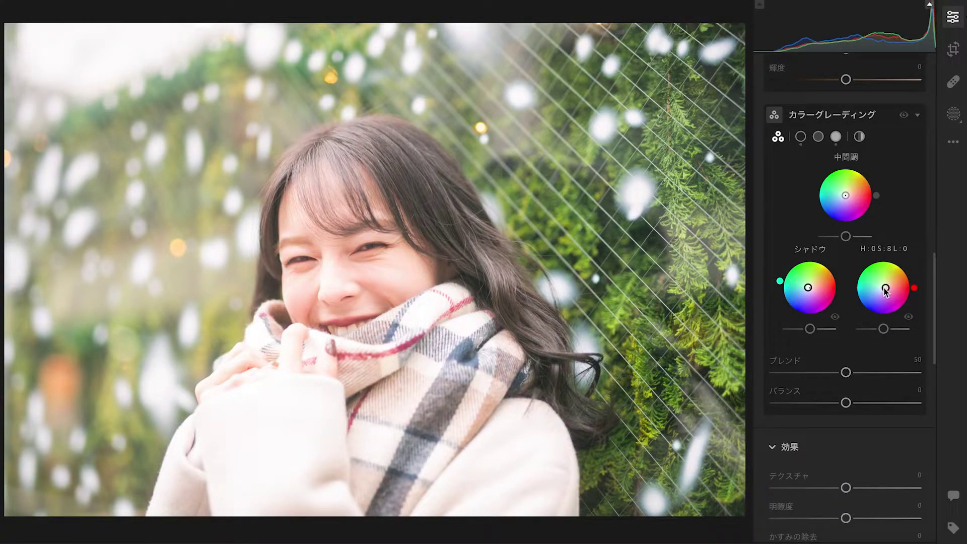
Reset the Highlights wheel, try red and blue, and settle on a faint yellow-green
{"action": "double_click", "coordinate": [886, 290]}
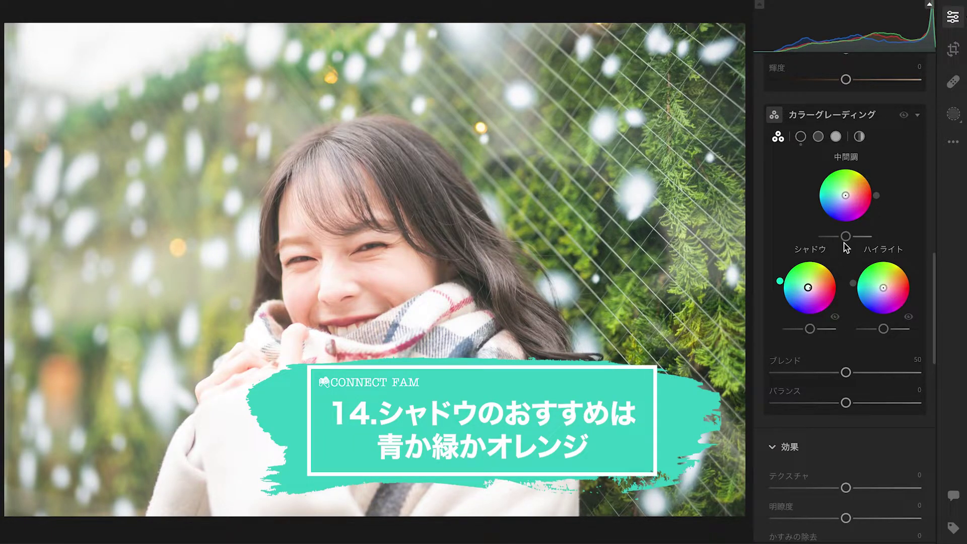
{"action": "left_click_drag", "start_coordinate": [883, 288], "coordinate": [894, 292]}
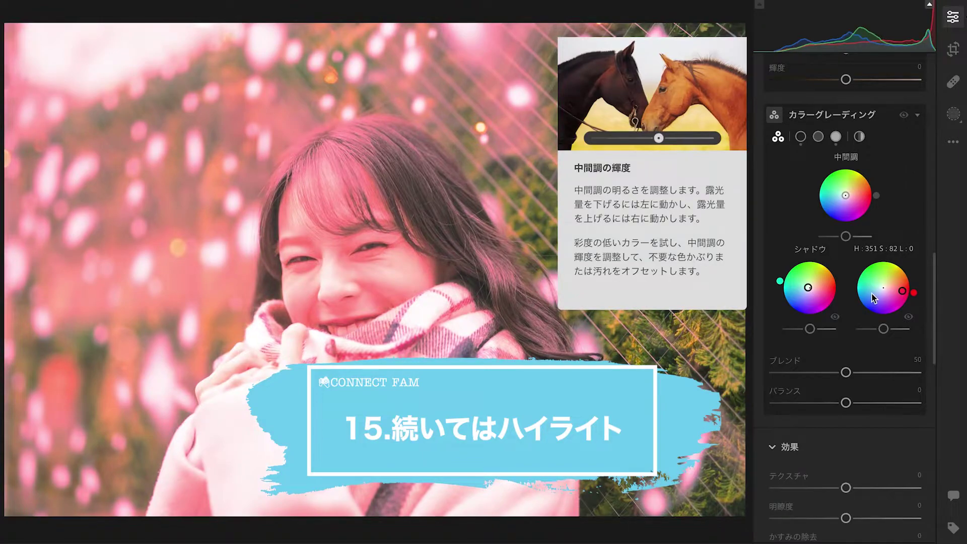
{"action": "left_click", "coordinate": [872, 293]}
{"action": "left_click_drag", "start_coordinate": [906, 293], "coordinate": [884, 292]}
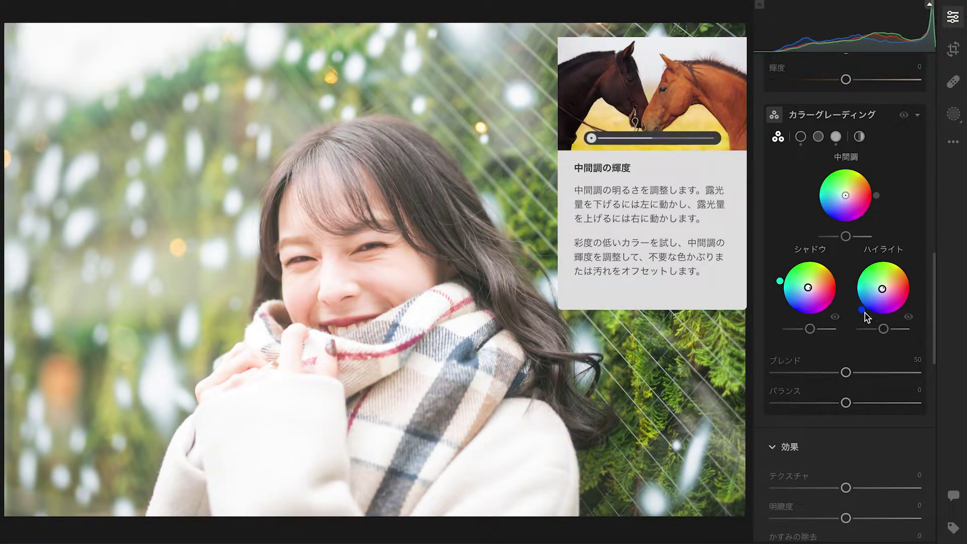
{"action": "mouse_move", "coordinate": [862, 310]}
{"action": "left_mouse_down"}
{"action": "mouse_move", "coordinate": [889, 260]}
{"action": "mouse_move", "coordinate": [917, 267]}
{"action": "mouse_move", "coordinate": [878, 260]}
{"action": "mouse_move", "coordinate": [888, 260]}
{"action": "left_mouse_up"}
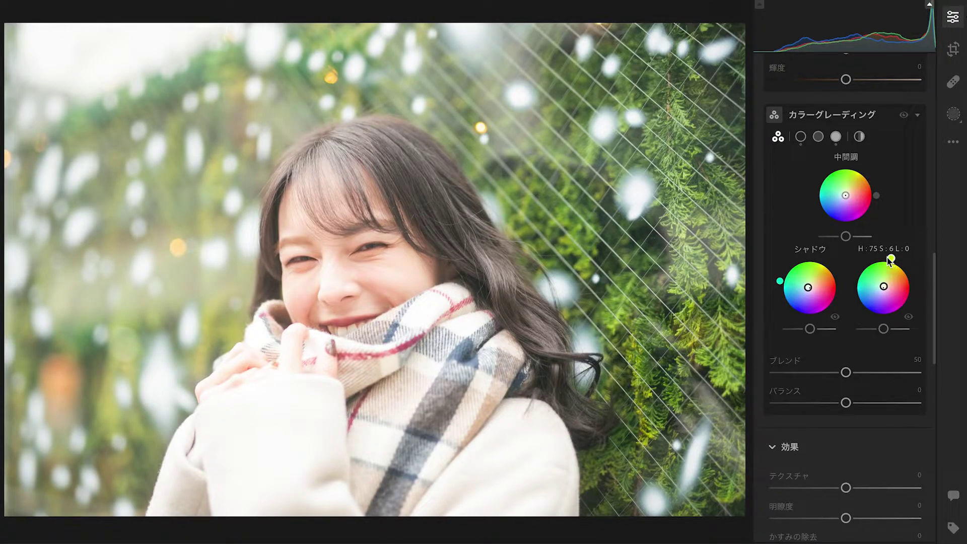
{"action": "left_click_drag", "start_coordinate": [888, 260], "coordinate": [889, 259]}
Toggle the Shadows tint off and on to compare its effect
{"action": "left_click", "coordinate": [835, 318]}
{"action": "left_click", "coordinate": [835, 318]}
{"action": "left_click", "coordinate": [835, 318]}
{"action": "left_click", "coordinate": [835, 318]}
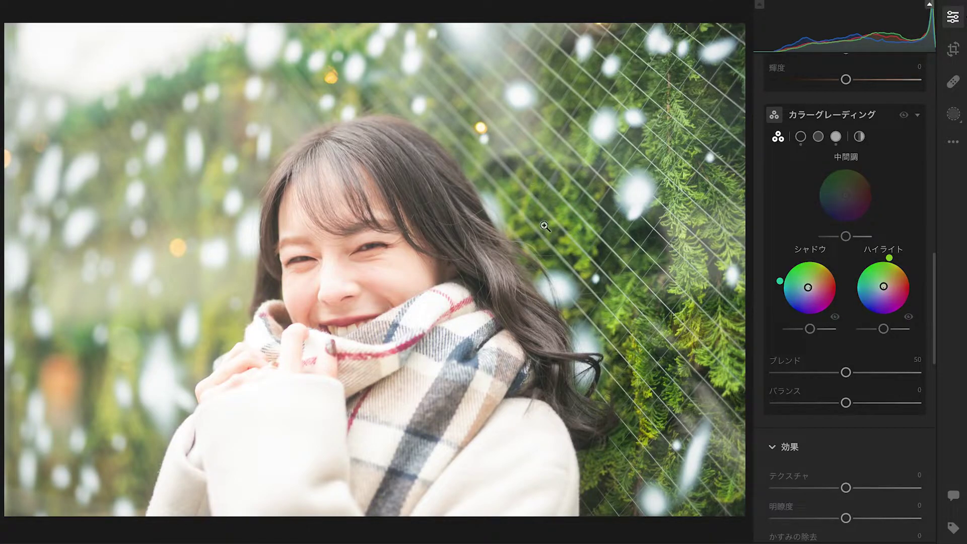
{"action": "left_click", "coordinate": [835, 317]}
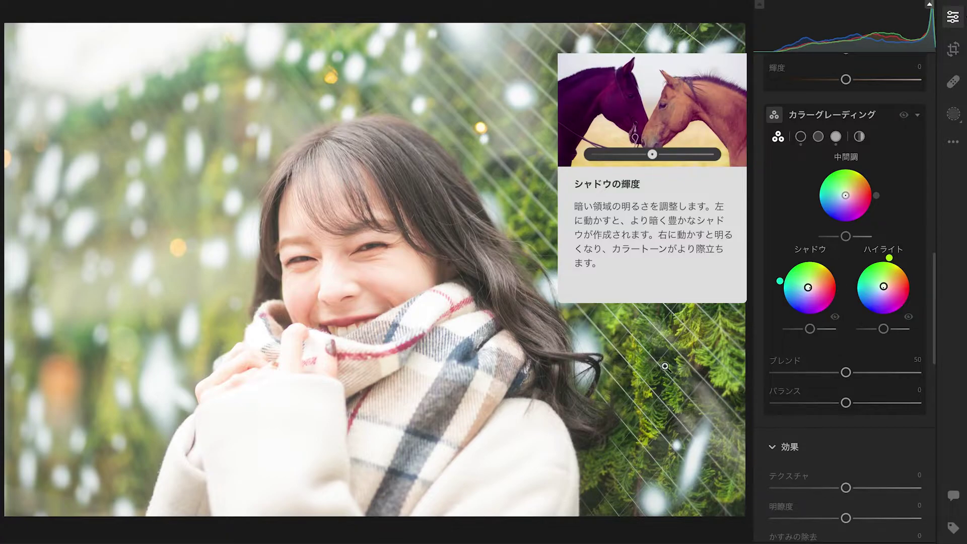
{"action": "left_click", "coordinate": [835, 318]}
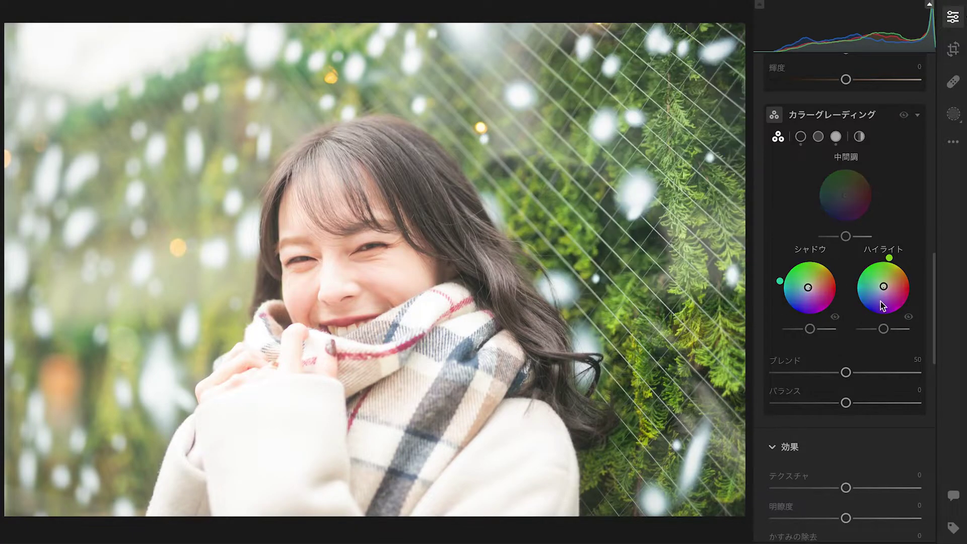
{"action": "left_click", "coordinate": [910, 317]}
{"action": "left_click", "coordinate": [909, 317]}
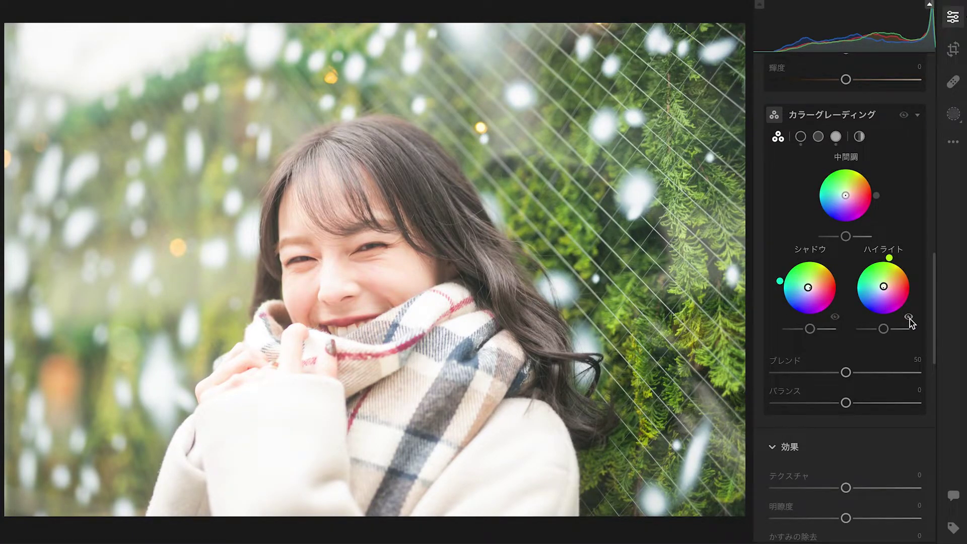
{"action": "left_click", "coordinate": [909, 319]}
{"action": "left_click", "coordinate": [909, 319]}
{"action": "left_click", "coordinate": [910, 318]}
{"action": "left_click", "coordinate": [909, 317]}
{"action": "left_click", "coordinate": [909, 317]}
{"action": "left_click", "coordinate": [910, 317]}
{"action": "left_click", "coordinate": [909, 319]}
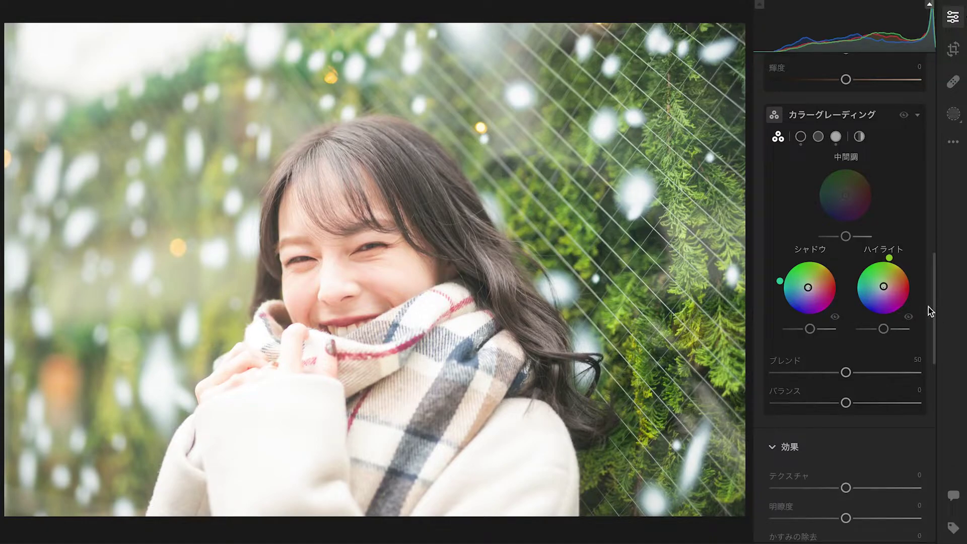
{"action": "left_click", "coordinate": [910, 318]}
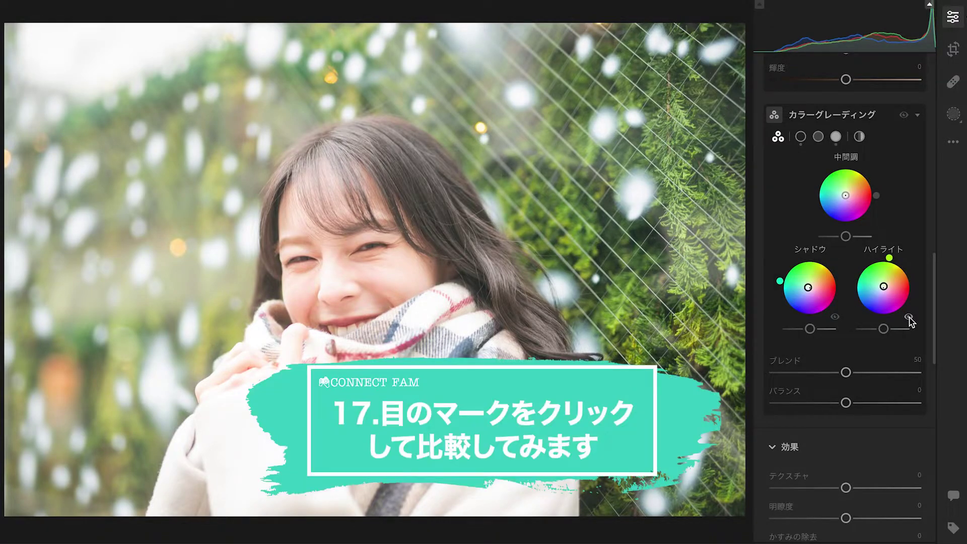
{"action": "left_click", "coordinate": [909, 319]}
{"action": "left_click", "coordinate": [910, 319]}
{"action": "left_click", "coordinate": [909, 318]}
{"action": "left_click", "coordinate": [910, 319]}
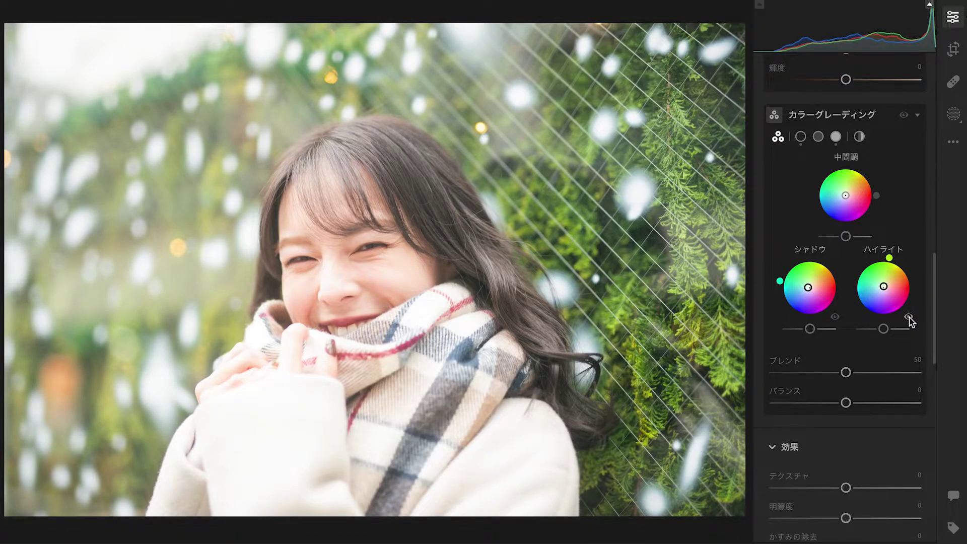
{"action": "scroll", "coordinate": [870, 344], "scroll_direction": "down", "scroll_amount": 2}
{"action": "scroll", "coordinate": [870, 344], "scroll_direction": "down", "scroll_amount": 1}
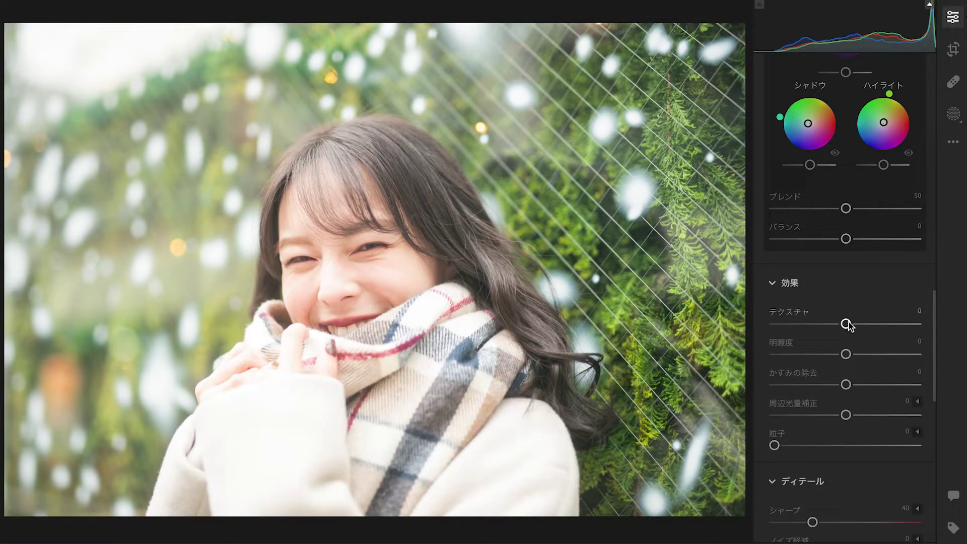
Lower Texture to about −24 to soften skin detail
{"action": "mouse_move", "coordinate": [846, 325]}
{"action": "left_mouse_down"}
{"action": "mouse_move", "coordinate": [832, 327]}
{"action": "mouse_move", "coordinate": [859, 327]}
{"action": "mouse_move", "coordinate": [833, 330]}
{"action": "left_mouse_up"}
{"action": "left_click", "coordinate": [920, 311]}
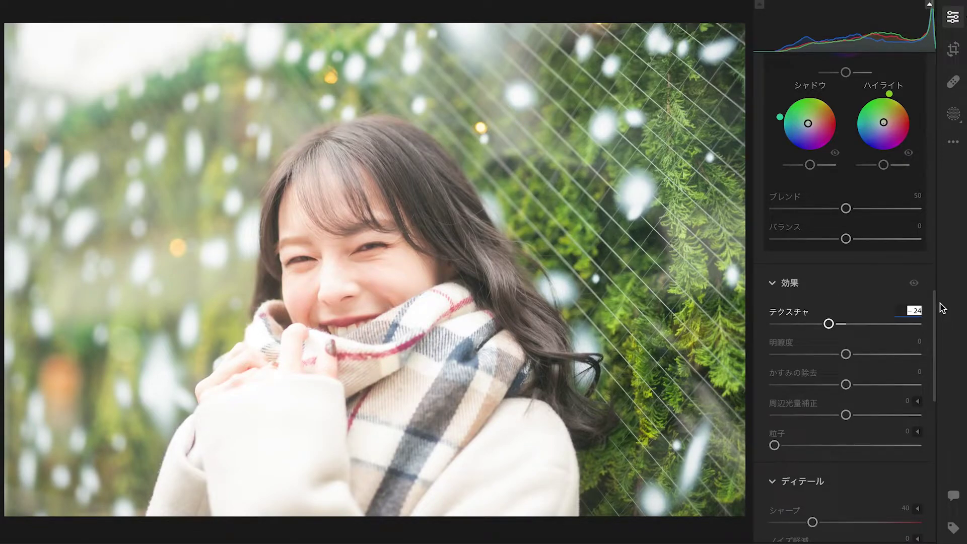
Enter −25 for Texture and briefly compare it against zero
{"action": "key", "text": "BackSpace"}
{"action": "type", "text": "-25"}
{"action": "key", "text": "Return"}
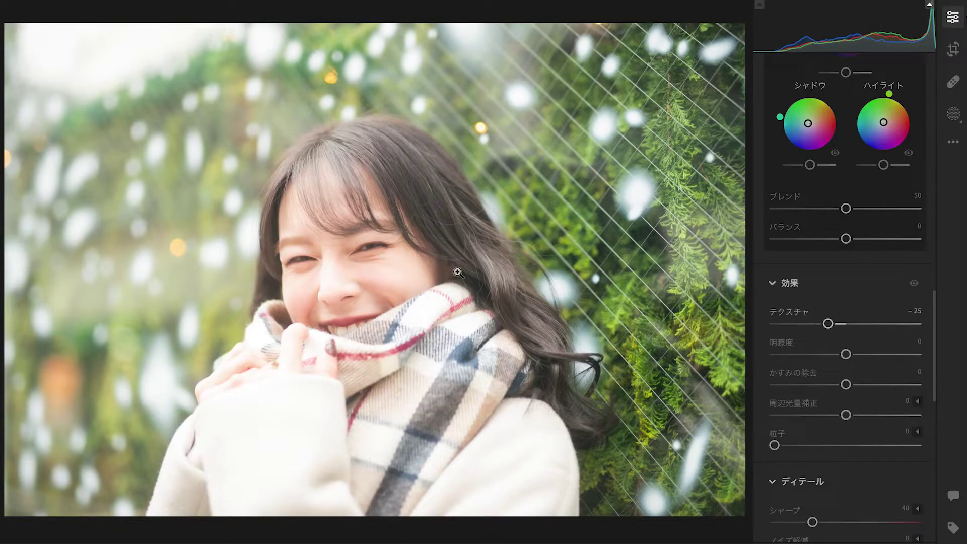
{"action": "left_click", "coordinate": [845, 324]}
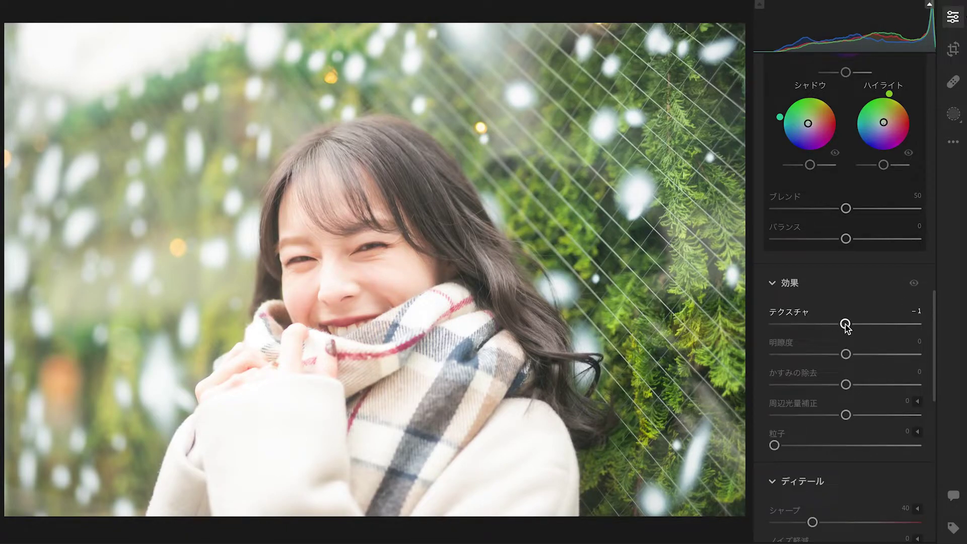
{"action": "left_click_drag", "start_coordinate": [845, 324], "coordinate": [846, 324]}
{"action": "key", "text": "ctrl+z"}
{"action": "key", "text": "ctrl+z"}
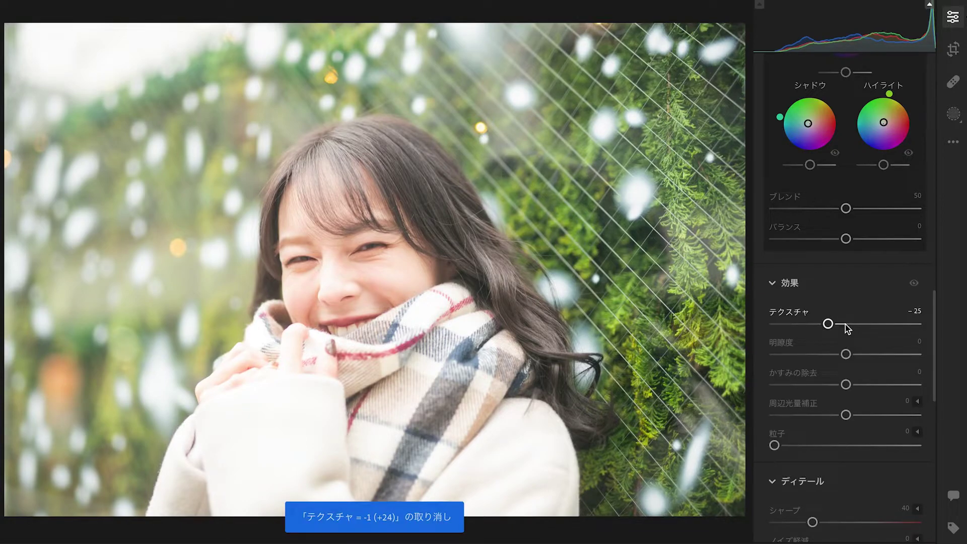
Zoom into the face and compare Texture 0 against −25, keeping −25
{"action": "left_click", "coordinate": [376, 293]}
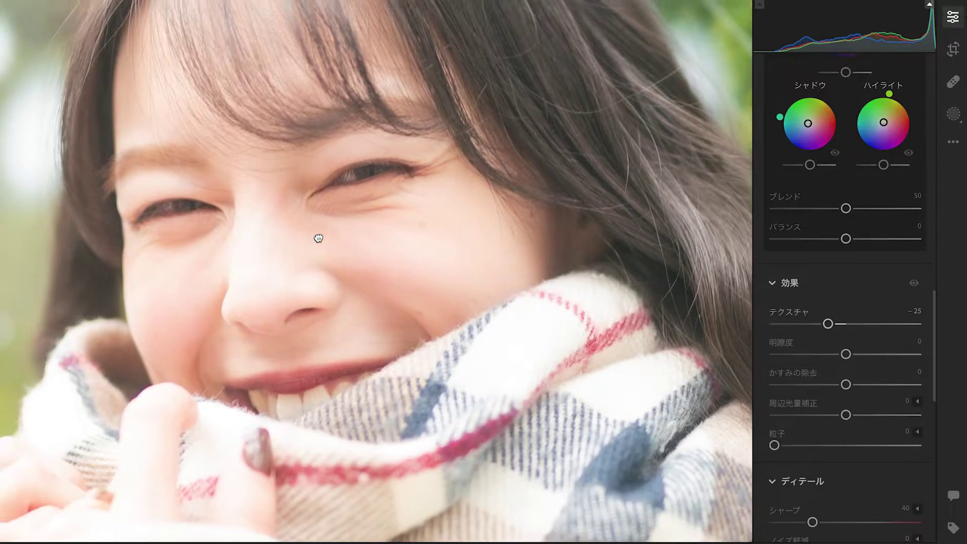
{"action": "left_click_drag", "start_coordinate": [305, 231], "coordinate": [365, 290]}
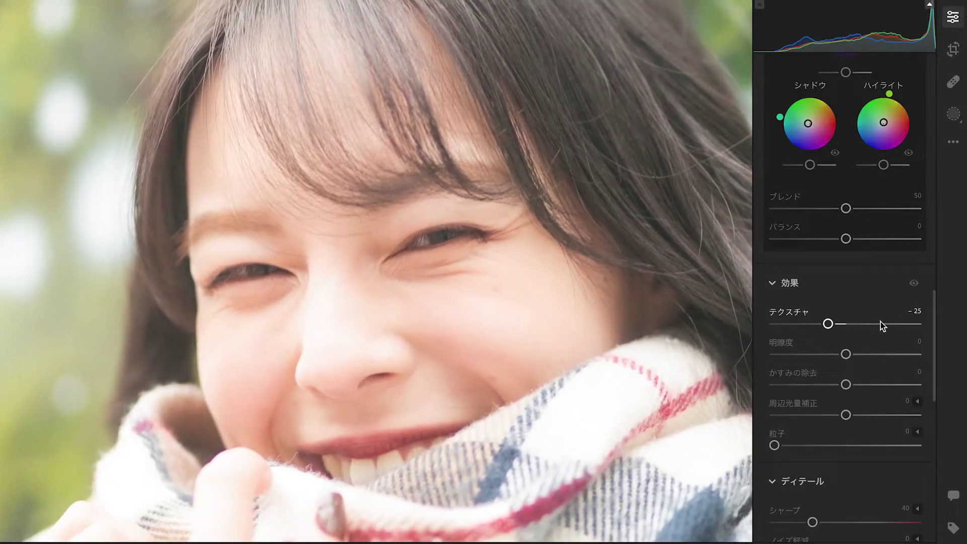
{"action": "left_click", "coordinate": [924, 313]}
{"action": "type", "text": "0"}
{"action": "key", "text": "Return"}
{"action": "key", "text": "ctrl+z"}
{"action": "left_click", "coordinate": [922, 313]}
{"action": "type", "text": "0"}
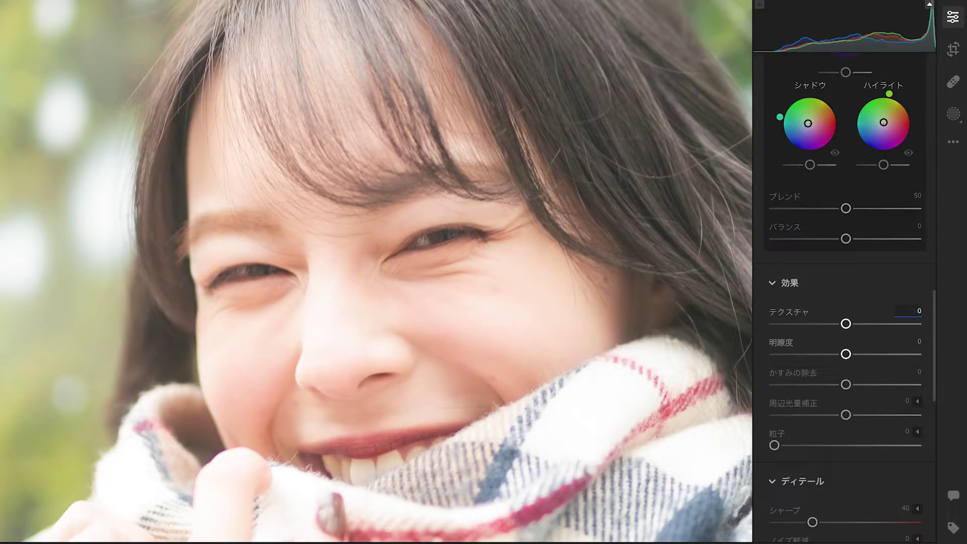
{"action": "key", "text": "ctrl+z"}
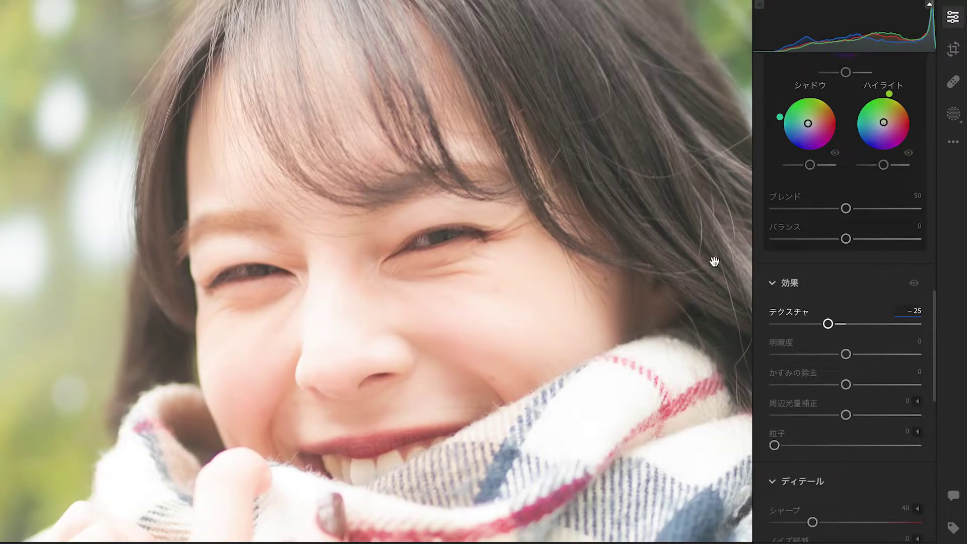
Test Clarity from about +47 down to −25, settling just below zero at −2
{"action": "left_click", "coordinate": [846, 355]}
{"action": "left_click_drag", "start_coordinate": [846, 355], "coordinate": [882, 360]}
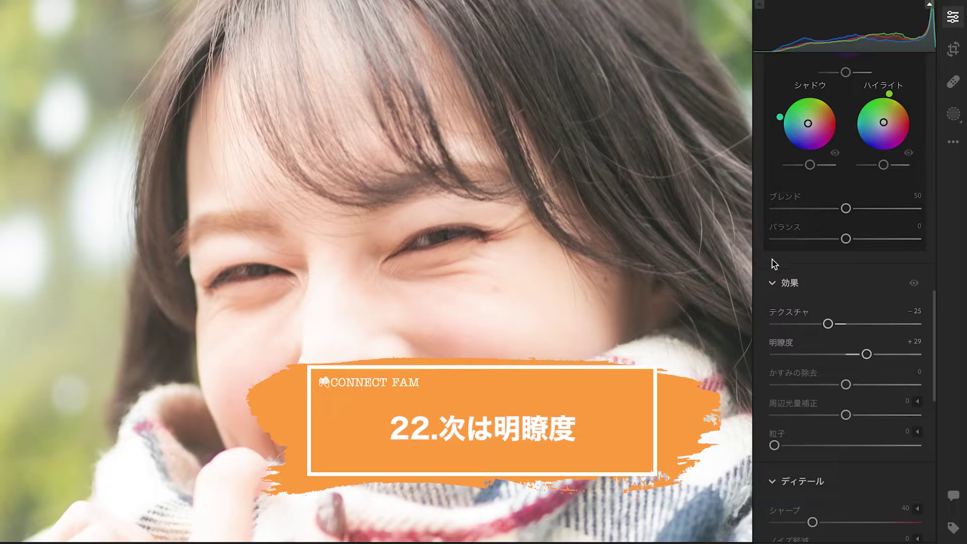
{"action": "mouse_move", "coordinate": [867, 354]}
{"action": "left_mouse_down"}
{"action": "mouse_move", "coordinate": [834, 355]}
{"action": "mouse_move", "coordinate": [890, 356]}
{"action": "mouse_move", "coordinate": [853, 355]}
{"action": "mouse_move", "coordinate": [880, 354]}
{"action": "left_mouse_up"}
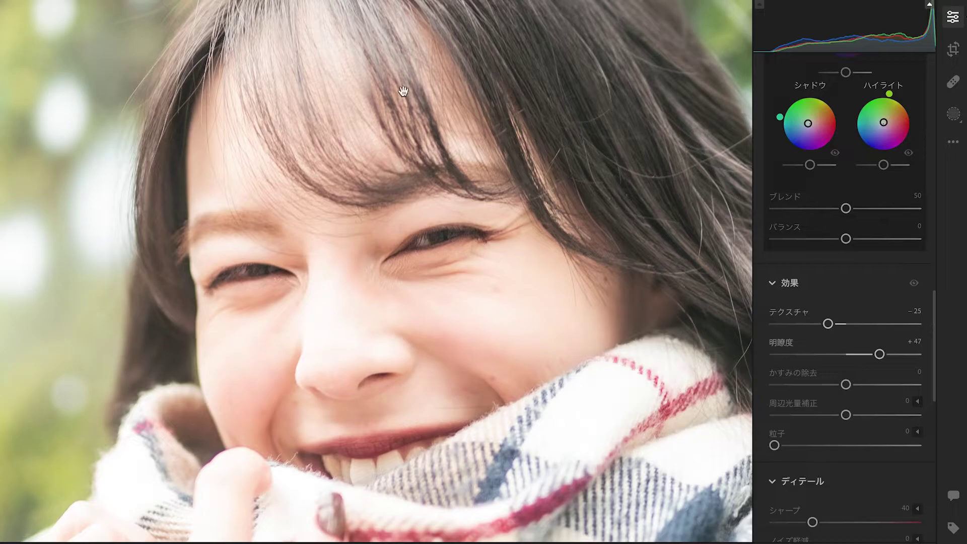
{"action": "mouse_move", "coordinate": [879, 356]}
{"action": "left_mouse_down"}
{"action": "mouse_move", "coordinate": [824, 359]}
{"action": "mouse_move", "coordinate": [891, 356]}
{"action": "mouse_move", "coordinate": [848, 356]}
{"action": "left_mouse_up"}
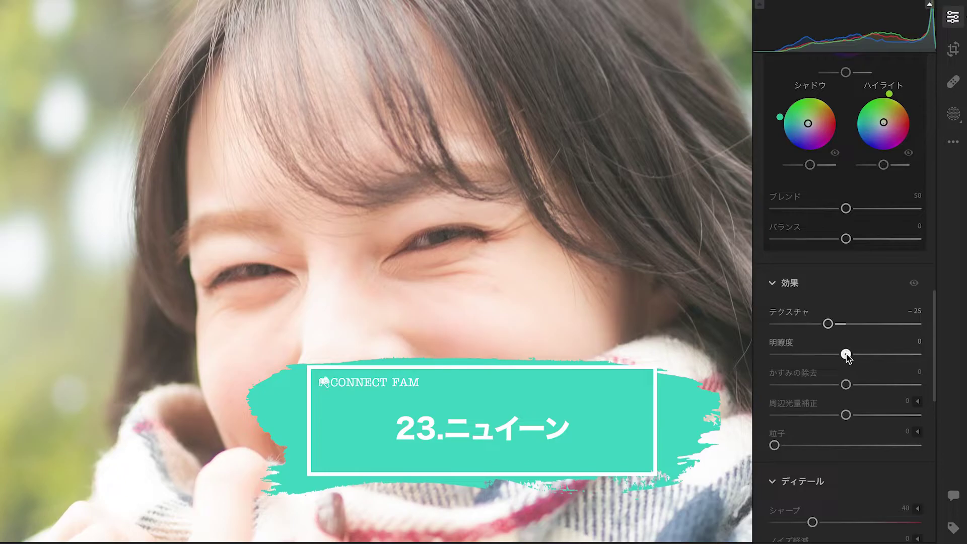
{"action": "left_click_drag", "start_coordinate": [847, 355], "coordinate": [844, 357]}
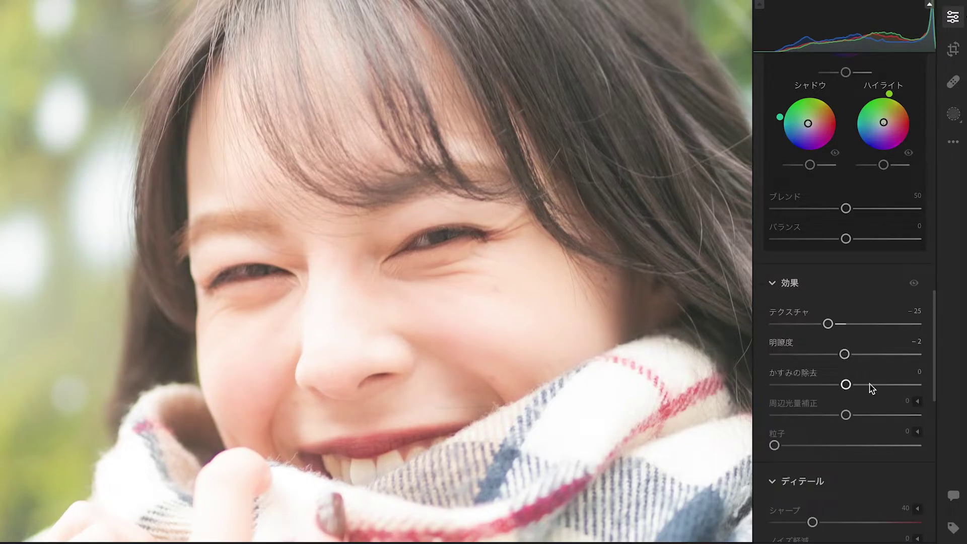
Return to the full-photo view and set Dehaze to +5 after briefly trying about +10
{"action": "left_click", "coordinate": [408, 333]}
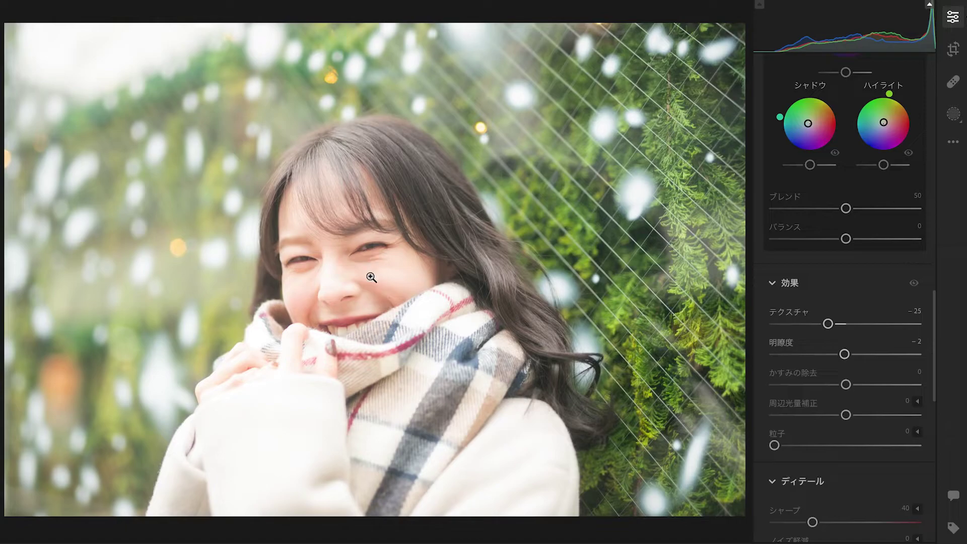
{"action": "left_click_drag", "start_coordinate": [381, 258], "coordinate": [365, 311]}
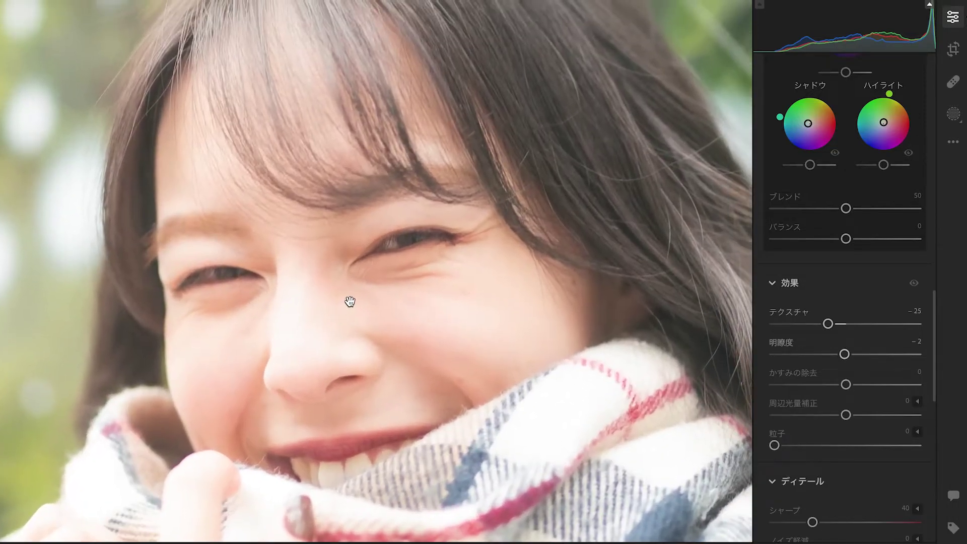
{"action": "left_click", "coordinate": [314, 313]}
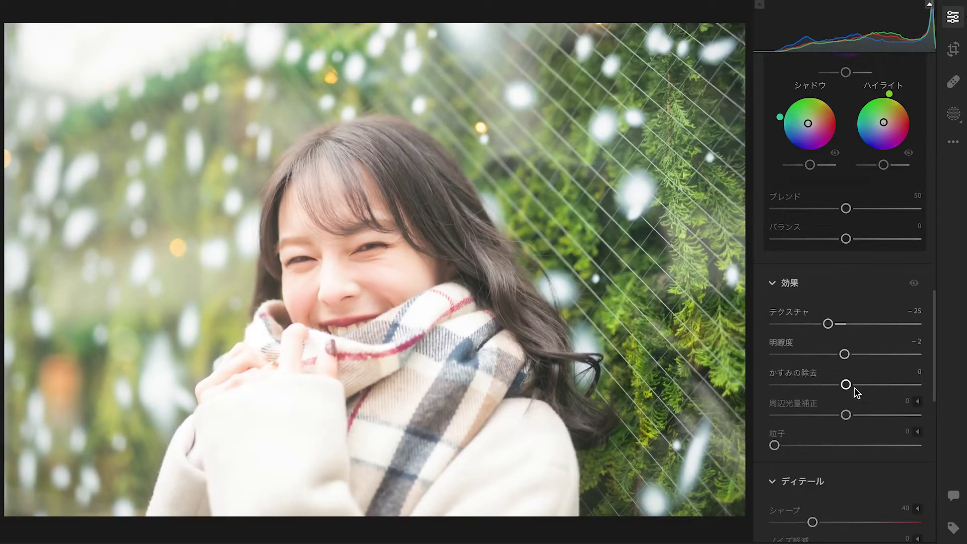
{"action": "left_click_drag", "start_coordinate": [846, 385], "coordinate": [851, 386]}
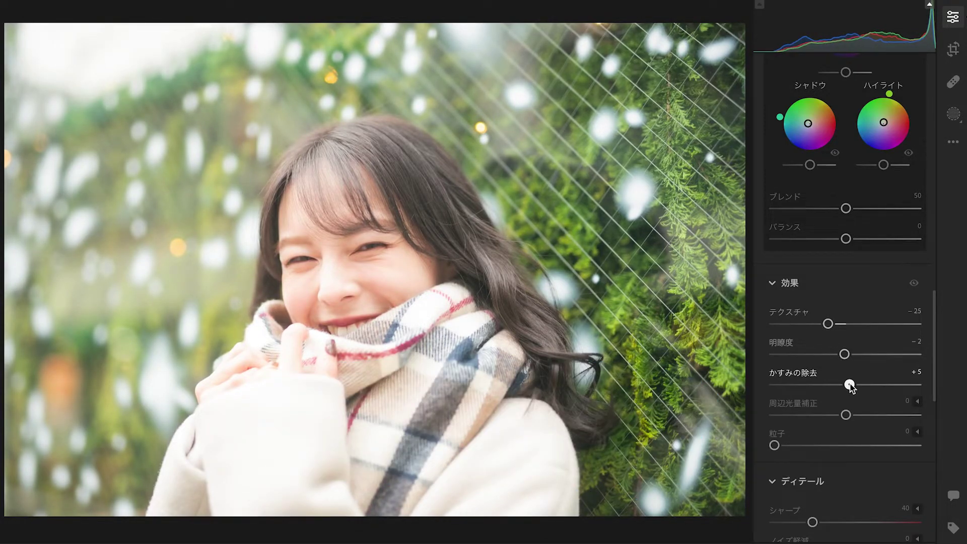
{"action": "left_click_drag", "start_coordinate": [850, 386], "coordinate": [855, 387]}
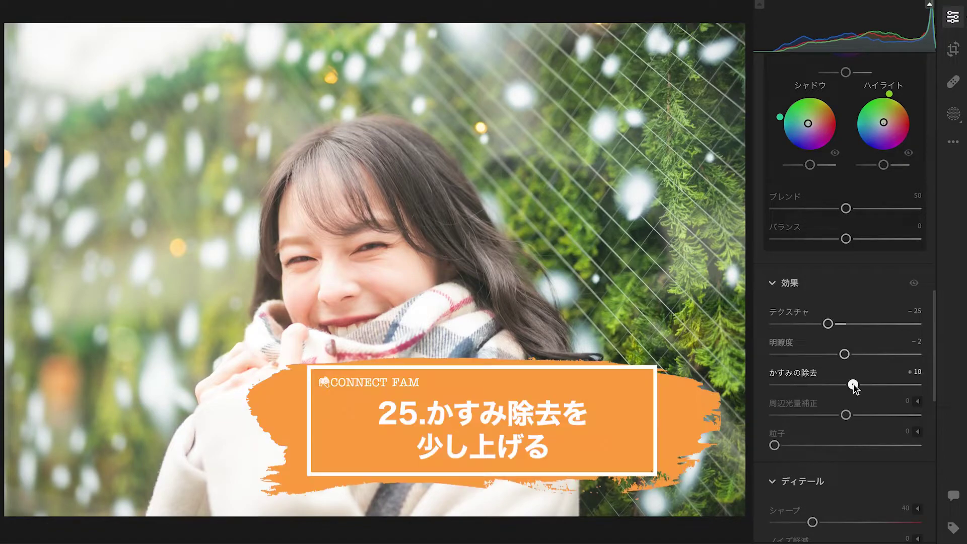
{"action": "left_click_drag", "start_coordinate": [853, 387], "coordinate": [852, 388]}
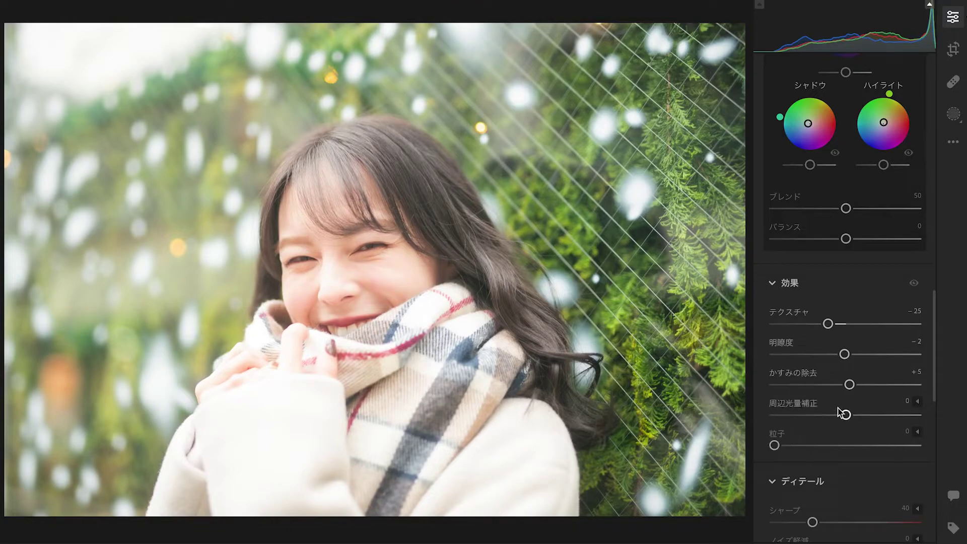
{"action": "scroll", "coordinate": [825, 486], "scroll_direction": "down", "scroll_amount": 2}
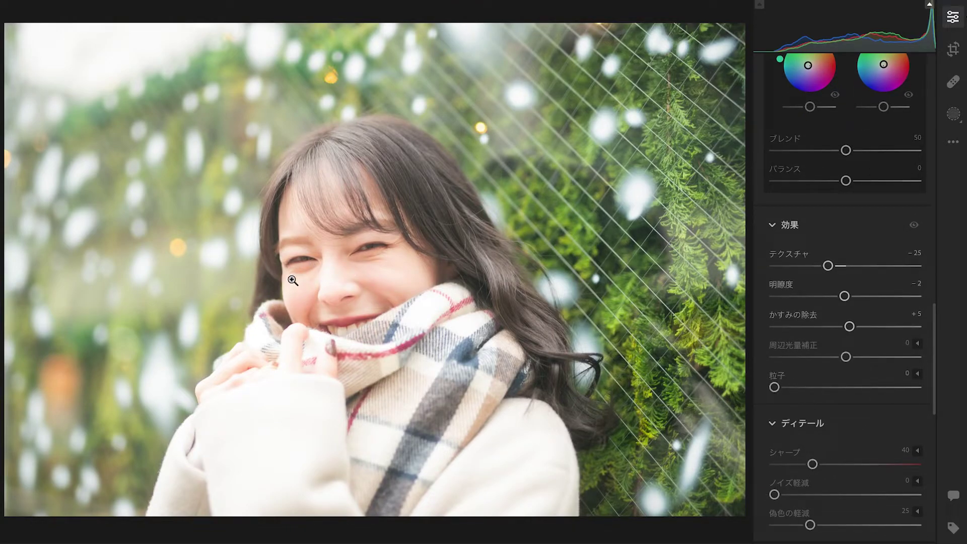
Raise Sharpening from 40 to 70, checking the face close-up for crispness
{"action": "left_click", "coordinate": [371, 267]}
{"action": "left_click_drag", "start_coordinate": [356, 240], "coordinate": [409, 367]}
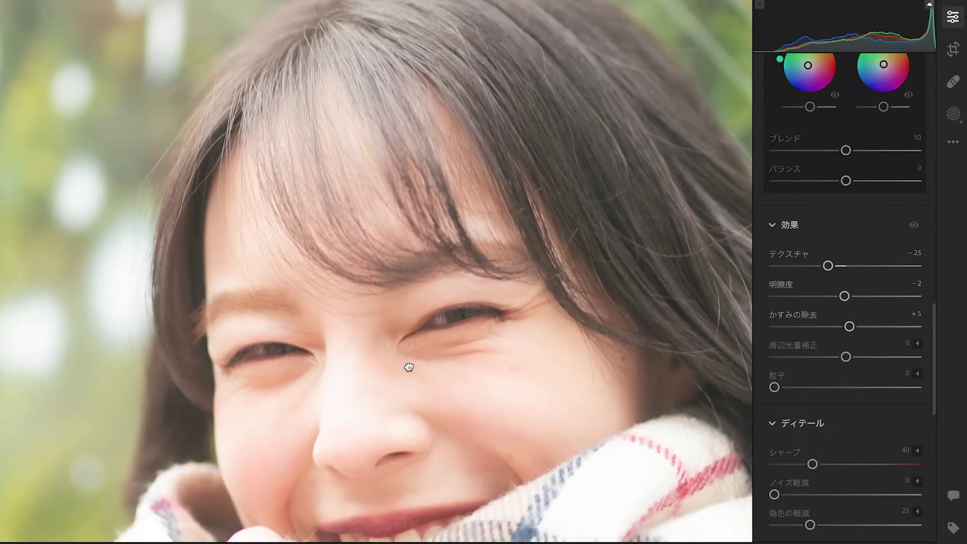
{"action": "left_click", "coordinate": [409, 367]}
{"action": "left_click_drag", "start_coordinate": [814, 464], "coordinate": [846, 468]}
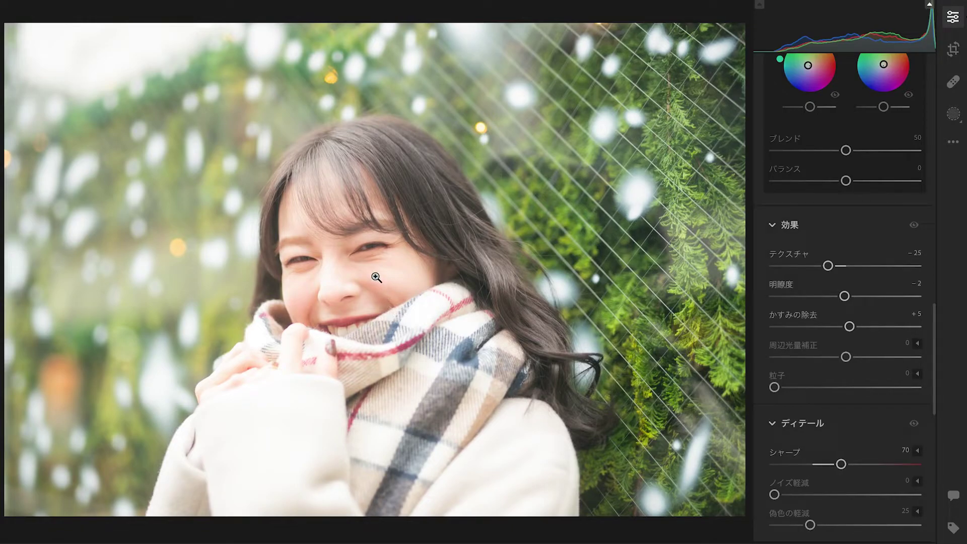
{"action": "left_click", "coordinate": [396, 272]}
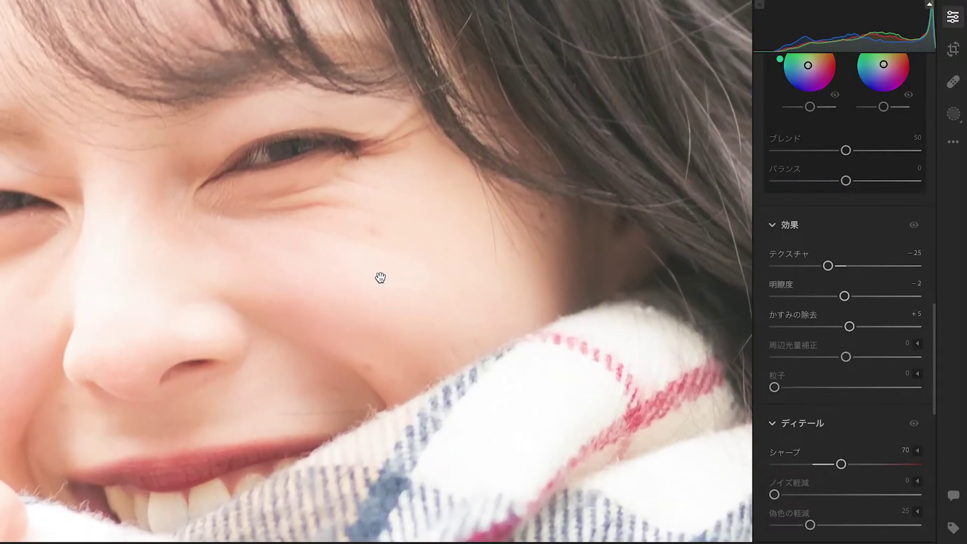
{"action": "scroll", "coordinate": [403, 281], "scroll_direction": "down", "scroll_amount": 2}
{"action": "mouse_move", "coordinate": [403, 280]}
{"action": "left_mouse_down"}
{"action": "mouse_move", "coordinate": [304, 322]}
{"action": "mouse_move", "coordinate": [401, 273]}
{"action": "left_mouse_up"}
{"action": "left_click", "coordinate": [401, 273]}
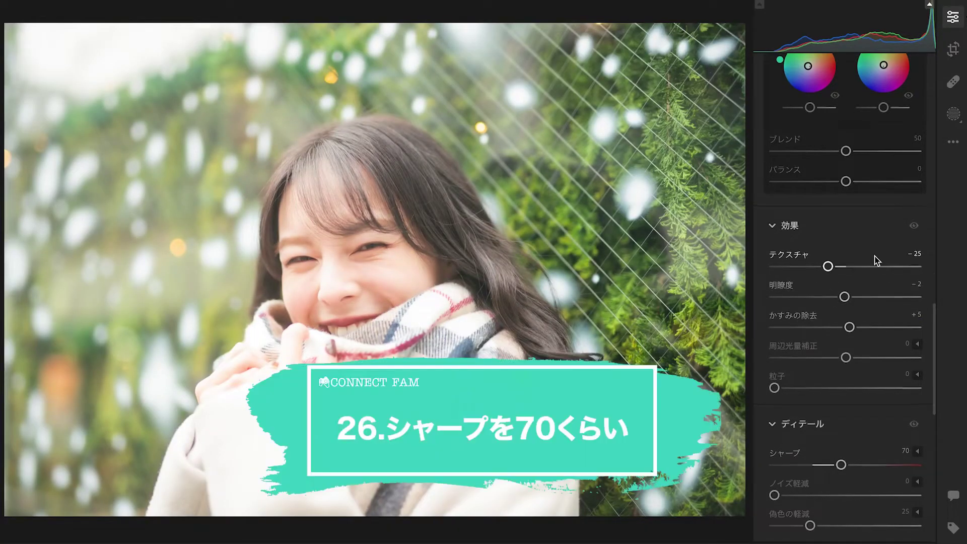
{"action": "scroll", "coordinate": [825, 262], "scroll_direction": "up", "scroll_amount": 5}
{"action": "scroll", "coordinate": [862, 272], "scroll_direction": "up", "scroll_amount": 2}
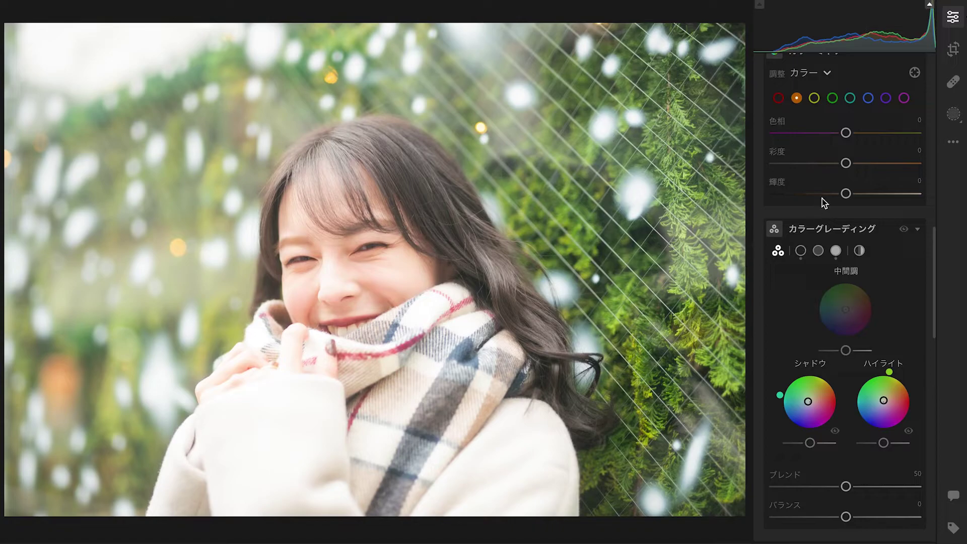
Lower the orange Color Mixer saturation to -9 to tame the skin tones
{"action": "scroll", "coordinate": [816, 190], "scroll_direction": "up", "scroll_amount": 1}
{"action": "scroll", "coordinate": [831, 206], "scroll_direction": "up", "scroll_amount": 1}
{"action": "scroll", "coordinate": [833, 202], "scroll_direction": "up", "scroll_amount": 2}
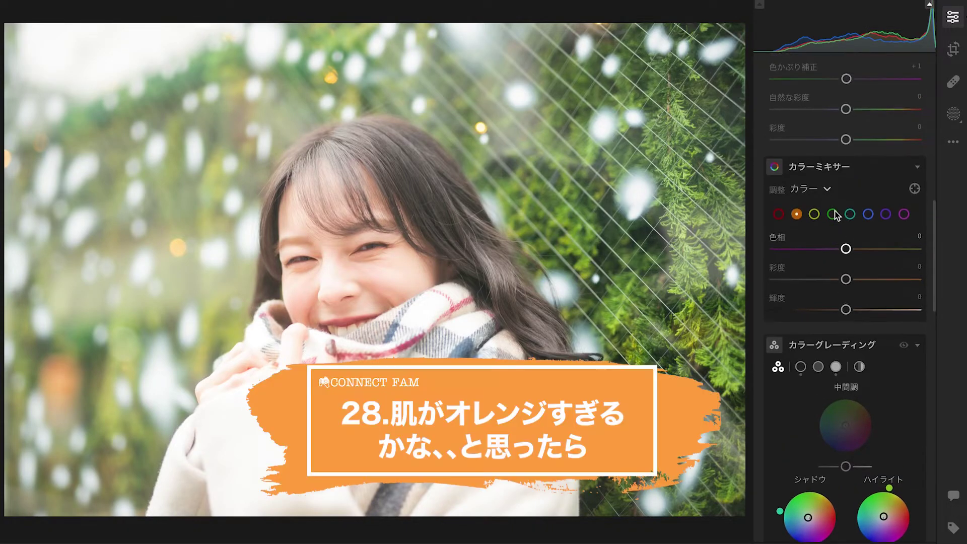
{"action": "scroll", "coordinate": [841, 224], "scroll_direction": "up", "scroll_amount": 1}
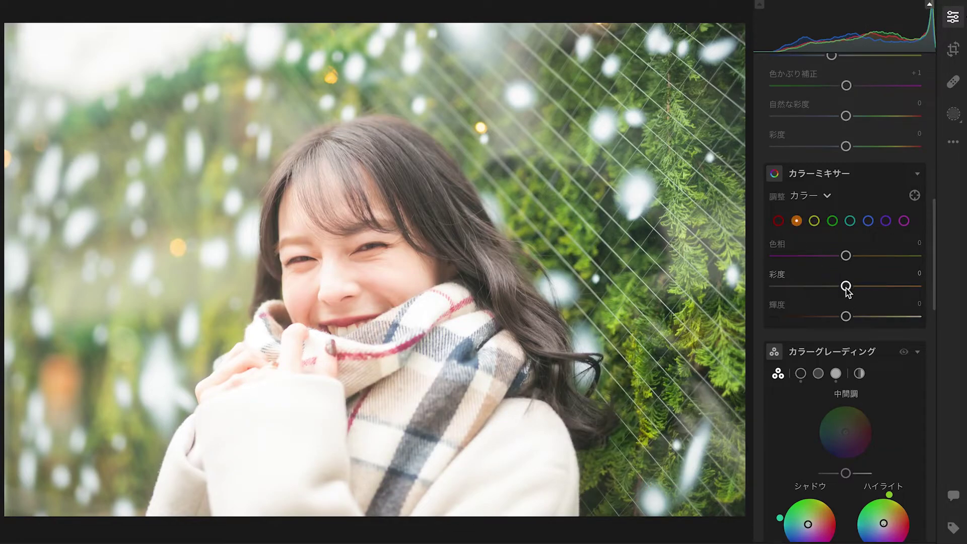
{"action": "left_click_drag", "start_coordinate": [846, 286], "coordinate": [838, 286]}
{"action": "left_click_drag", "start_coordinate": [838, 288], "coordinate": [840, 289]}
{"action": "scroll", "coordinate": [844, 259], "scroll_direction": "up", "scroll_amount": 5}
{"action": "scroll", "coordinate": [842, 242], "scroll_direction": "up", "scroll_amount": 5}
{"action": "scroll", "coordinate": [839, 228], "scroll_direction": "up", "scroll_amount": 5}
{"action": "scroll", "coordinate": [837, 232], "scroll_direction": "down", "scroll_amount": 2}
{"action": "scroll", "coordinate": [830, 230], "scroll_direction": "up", "scroll_amount": 1}
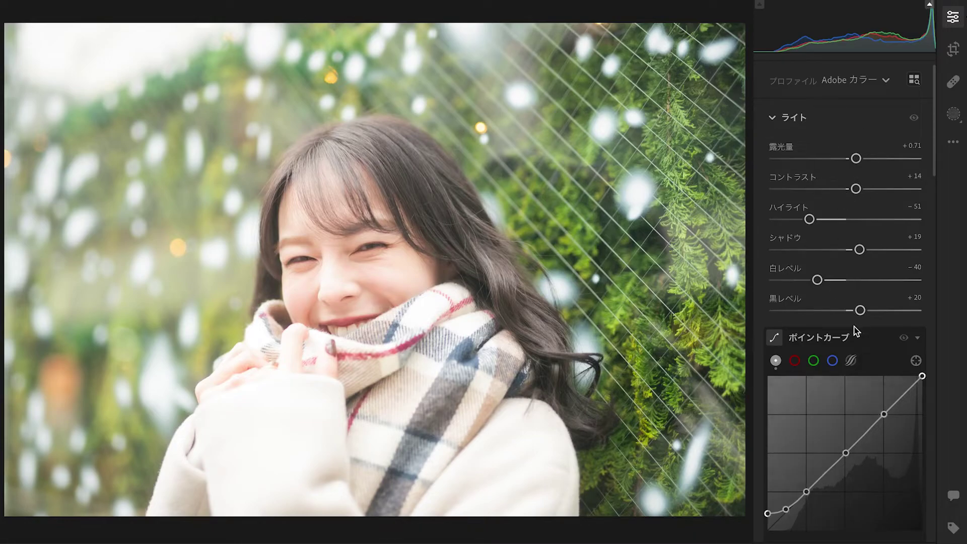
{"action": "scroll", "coordinate": [836, 302], "scroll_direction": "down", "scroll_amount": 2}
{"action": "scroll", "coordinate": [825, 282], "scroll_direction": "down", "scroll_amount": 1}
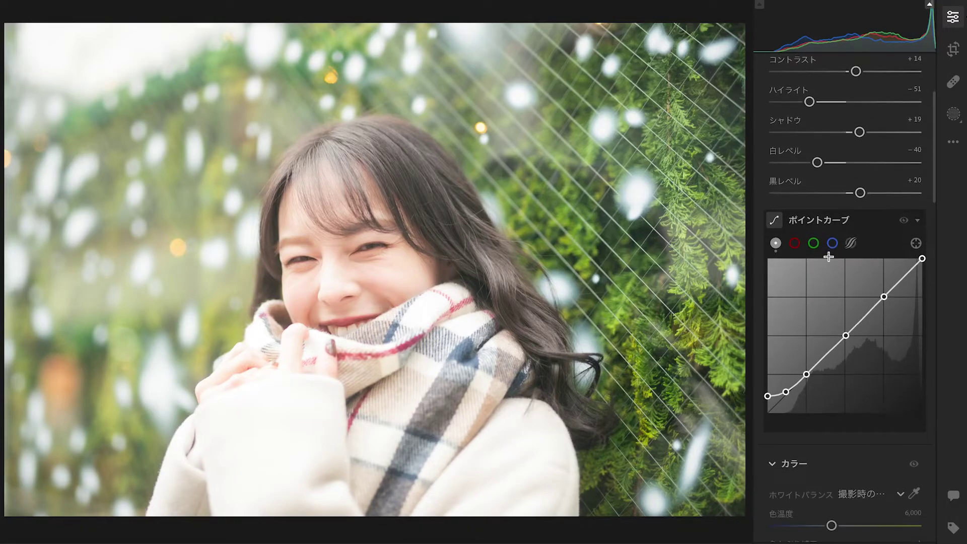
{"action": "scroll", "coordinate": [822, 257], "scroll_direction": "down", "scroll_amount": 1}
{"action": "scroll", "coordinate": [817, 227], "scroll_direction": "down", "scroll_amount": 1}
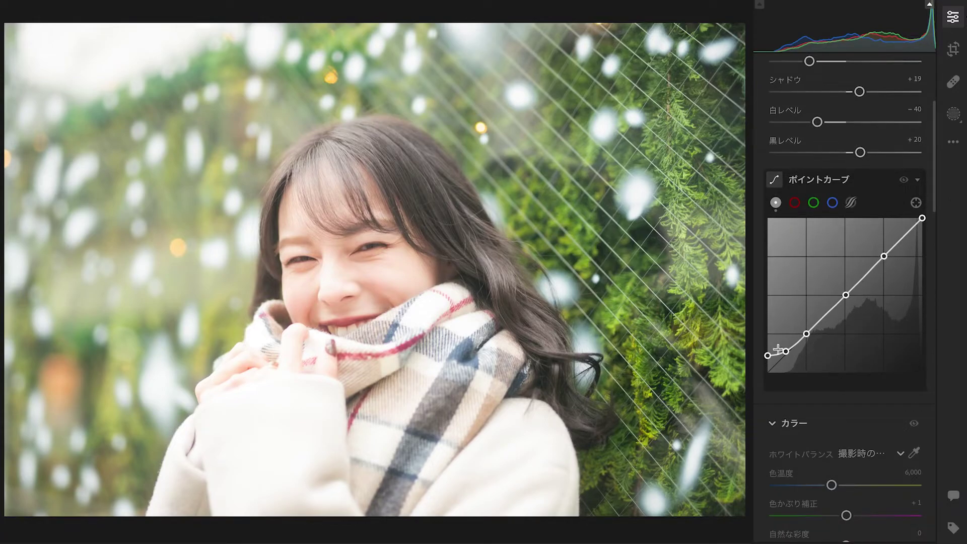
{"action": "mouse_move", "coordinate": [786, 391]}
{"action": "scroll", "coordinate": [856, 345], "scroll_direction": "down", "scroll_amount": 7}
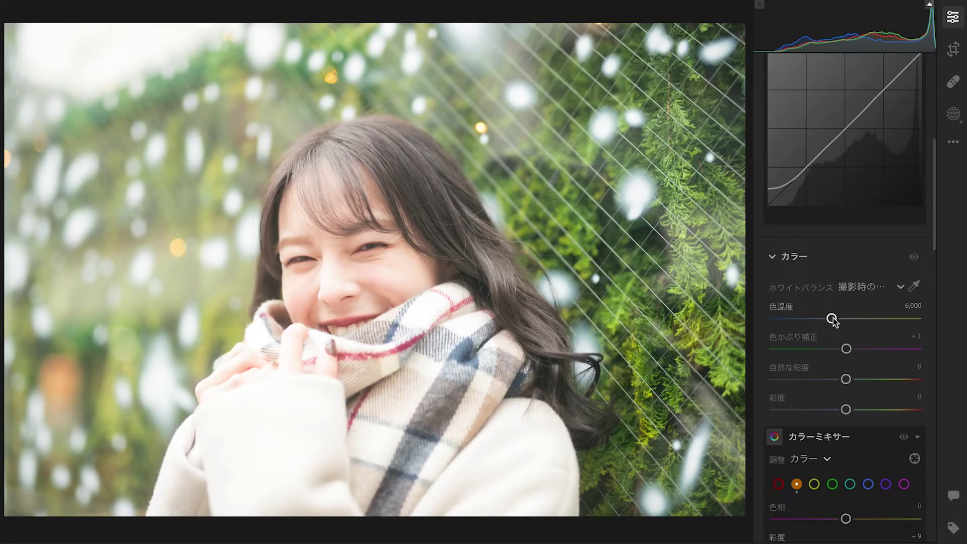
Try cooler and warmer Temp values, then settle on a custom 6,000 white balance
{"action": "left_click", "coordinate": [831, 318]}
{"action": "left_click_drag", "start_coordinate": [832, 318], "coordinate": [798, 318]}
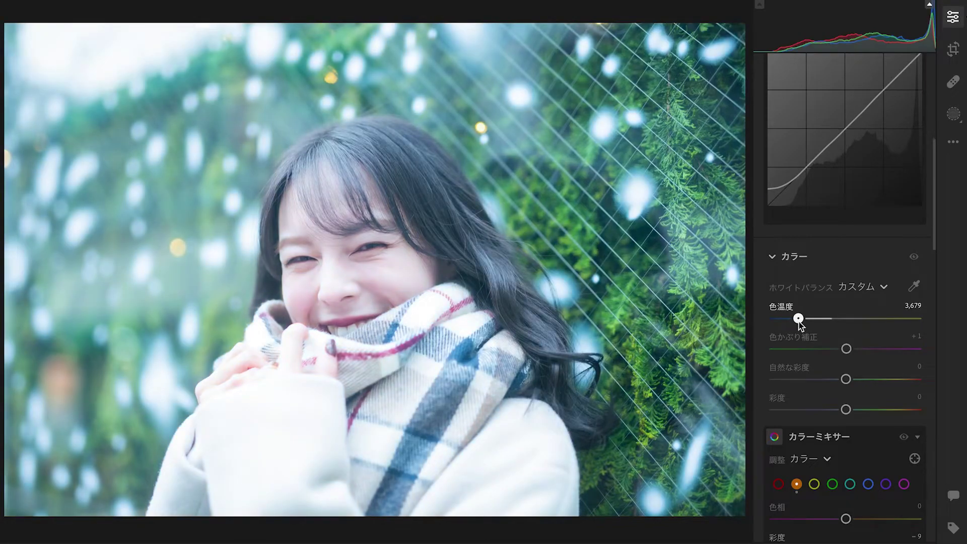
{"action": "left_click", "coordinate": [860, 318]}
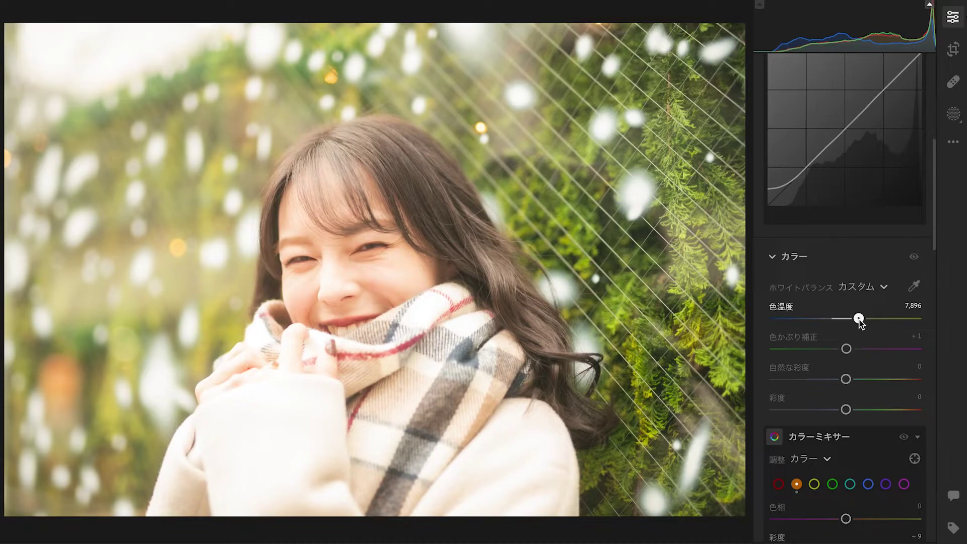
{"action": "left_click_drag", "start_coordinate": [859, 320], "coordinate": [826, 323]}
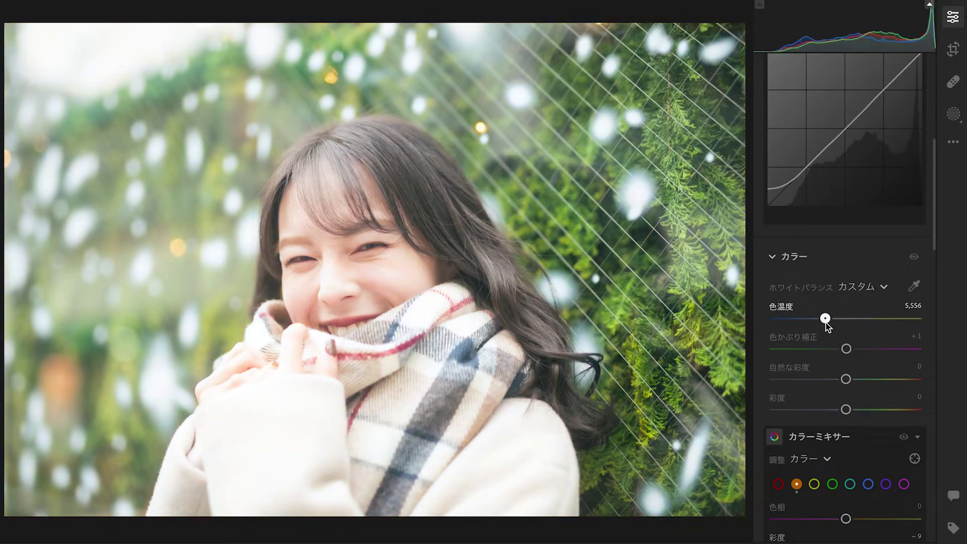
{"action": "left_click_drag", "start_coordinate": [825, 323], "coordinate": [831, 322]}
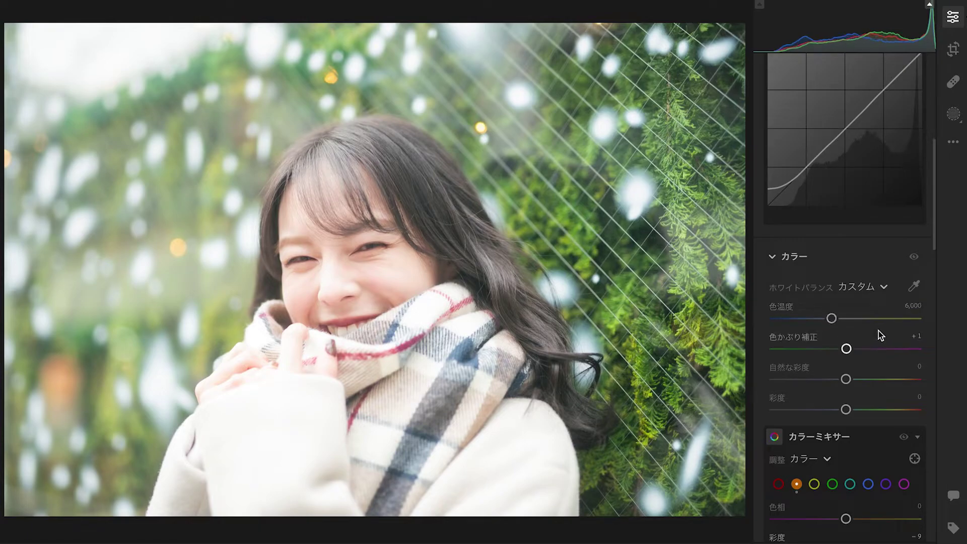
{"action": "left_click", "coordinate": [831, 319]}
{"action": "scroll", "coordinate": [846, 380], "scroll_direction": "down", "scroll_amount": 1}
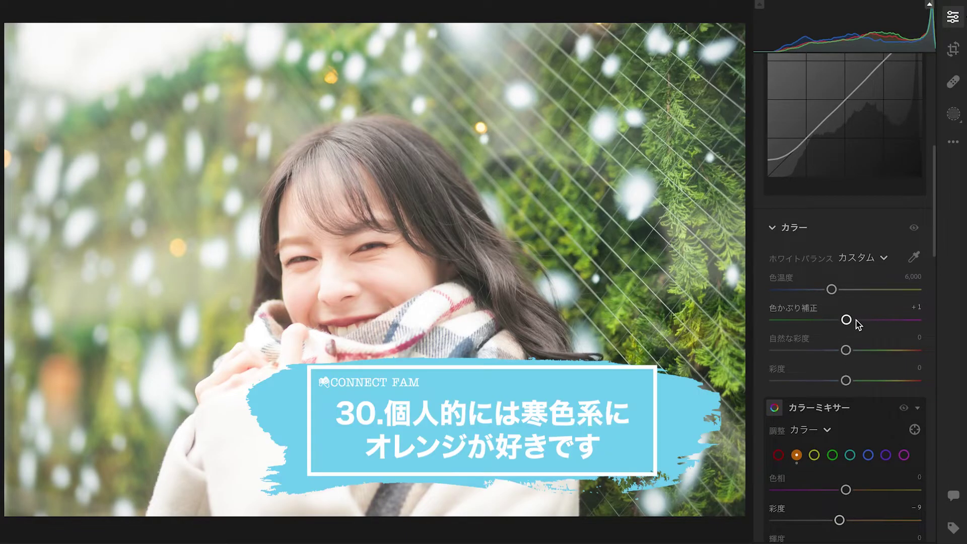
{"action": "scroll", "coordinate": [846, 371], "scroll_direction": "down", "scroll_amount": 5}
{"action": "scroll", "coordinate": [846, 365], "scroll_direction": "up", "scroll_amount": 8}
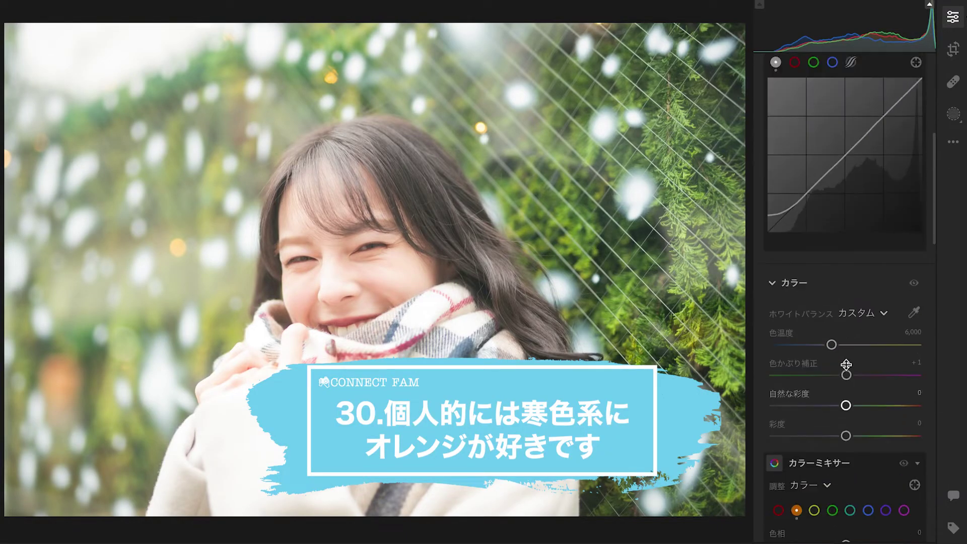
{"action": "scroll", "coordinate": [846, 364], "scroll_direction": "down", "scroll_amount": 5}
{"action": "scroll", "coordinate": [847, 361], "scroll_direction": "down", "scroll_amount": 5}
{"action": "scroll", "coordinate": [847, 360], "scroll_direction": "down", "scroll_amount": 4}
{"action": "scroll", "coordinate": [847, 360], "scroll_direction": "down", "scroll_amount": 3}
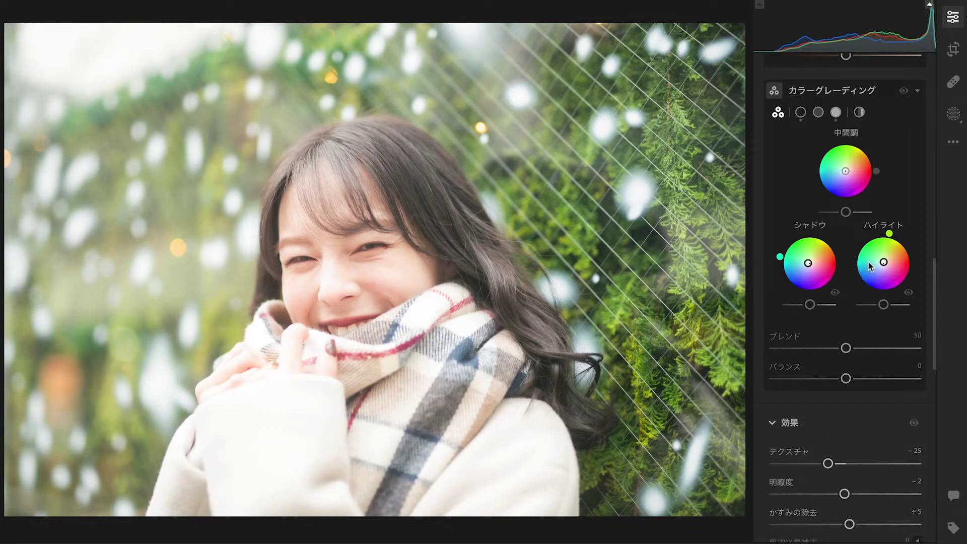
{"action": "scroll", "coordinate": [842, 191], "scroll_direction": "up", "scroll_amount": 5}
{"action": "scroll", "coordinate": [840, 202], "scroll_direction": "up", "scroll_amount": 3}
{"action": "scroll", "coordinate": [838, 207], "scroll_direction": "up", "scroll_amount": 1}
{"action": "left_click_drag", "start_coordinate": [831, 268], "coordinate": [836, 269]}
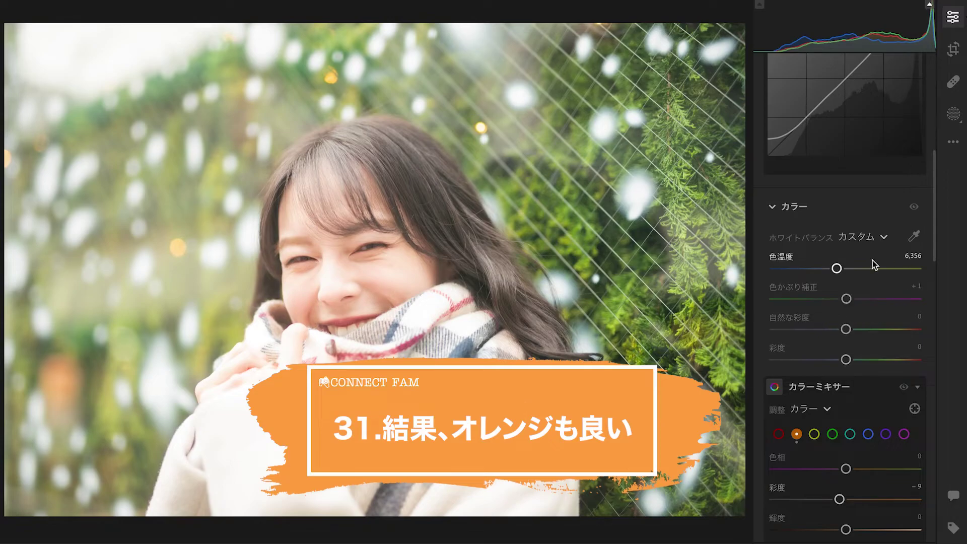
{"action": "left_click_drag", "start_coordinate": [837, 269], "coordinate": [831, 269]}
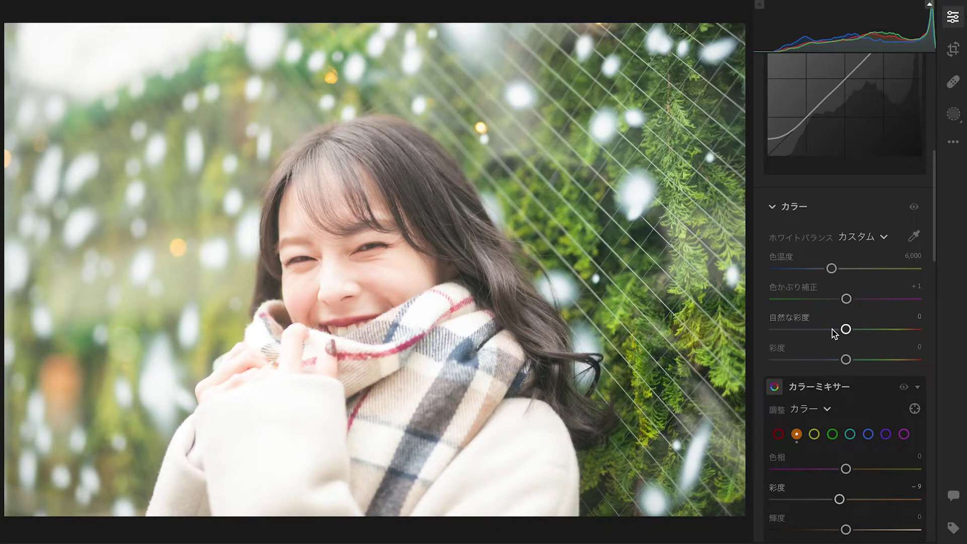
{"action": "scroll", "coordinate": [838, 326], "scroll_direction": "down", "scroll_amount": 3}
{"action": "scroll", "coordinate": [841, 325], "scroll_direction": "down", "scroll_amount": 3}
{"action": "scroll", "coordinate": [841, 325], "scroll_direction": "down", "scroll_amount": 2}
{"action": "scroll", "coordinate": [841, 326], "scroll_direction": "down", "scroll_amount": 4}
{"action": "scroll", "coordinate": [826, 342], "scroll_direction": "down", "scroll_amount": 3}
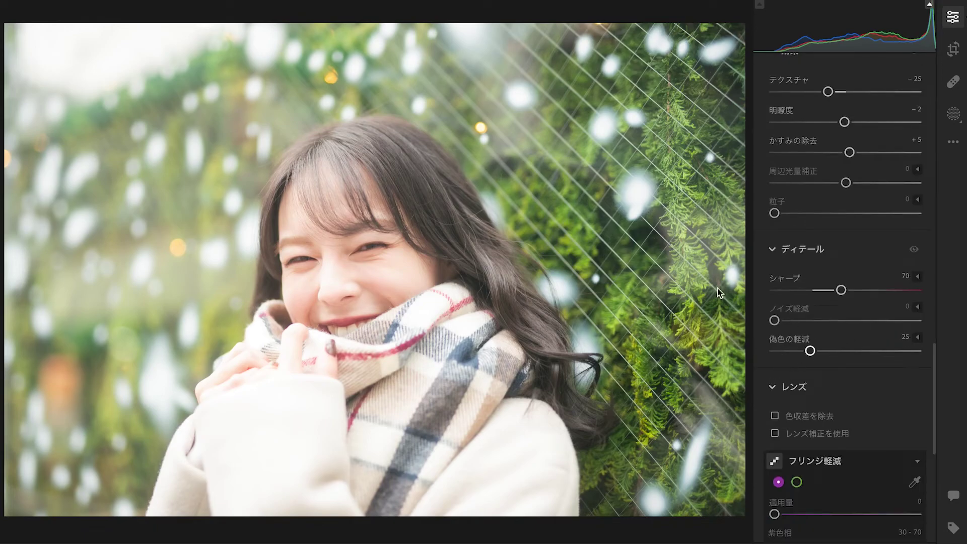
{"action": "key", "text": "Right"}
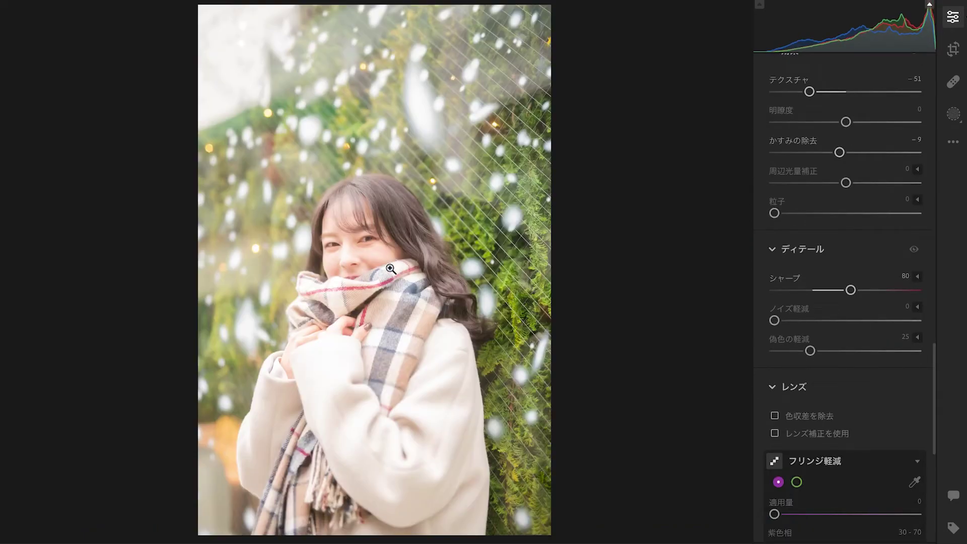
{"action": "key", "text": "Right"}
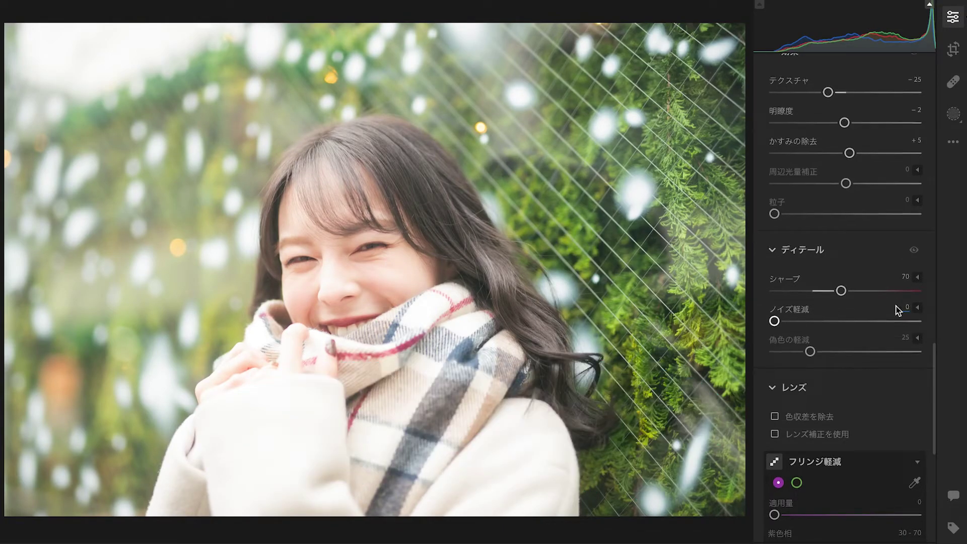
{"action": "scroll", "coordinate": [896, 309], "scroll_direction": "up", "scroll_amount": 5}
{"action": "scroll", "coordinate": [896, 306], "scroll_direction": "up", "scroll_amount": 3}
{"action": "scroll", "coordinate": [884, 317], "scroll_direction": "up", "scroll_amount": 4}
{"action": "scroll", "coordinate": [879, 317], "scroll_direction": "up", "scroll_amount": 6}
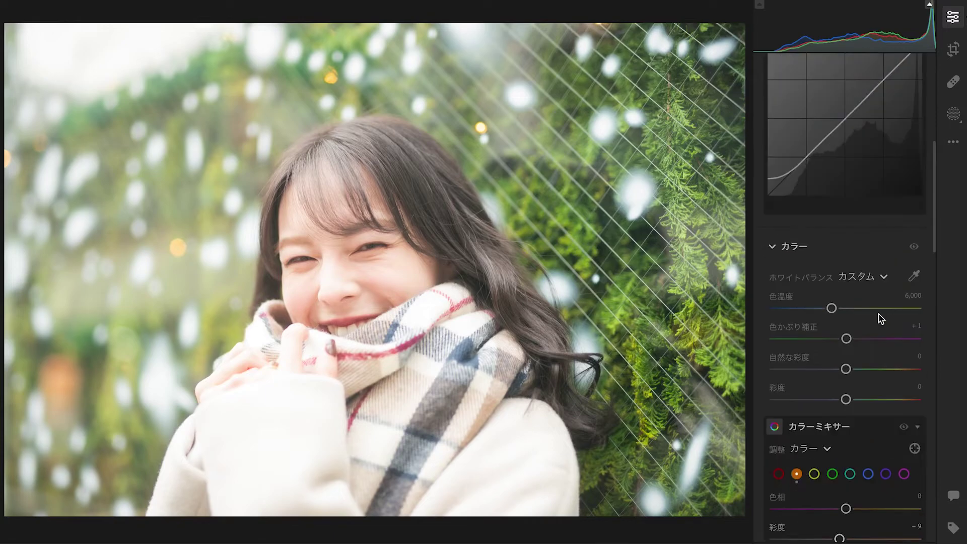
{"action": "scroll", "coordinate": [878, 315], "scroll_direction": "up", "scroll_amount": 4}
{"action": "scroll", "coordinate": [876, 322], "scroll_direction": "up", "scroll_amount": 4}
{"action": "scroll", "coordinate": [866, 280], "scroll_direction": "up", "scroll_amount": 1}
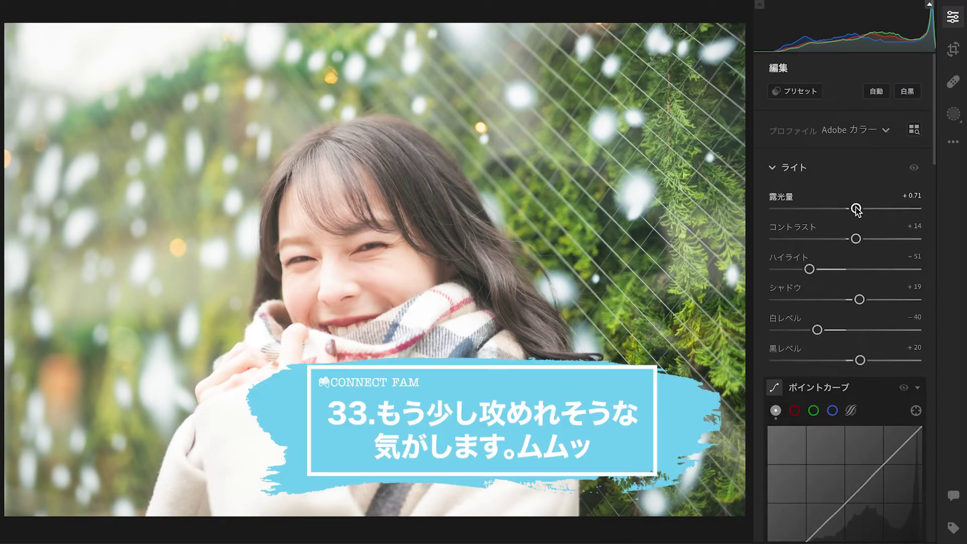
Set Exposure to +0.84, Highlights to -68 and Shadows to +28
{"action": "left_click_drag", "start_coordinate": [856, 209], "coordinate": [857, 209]}
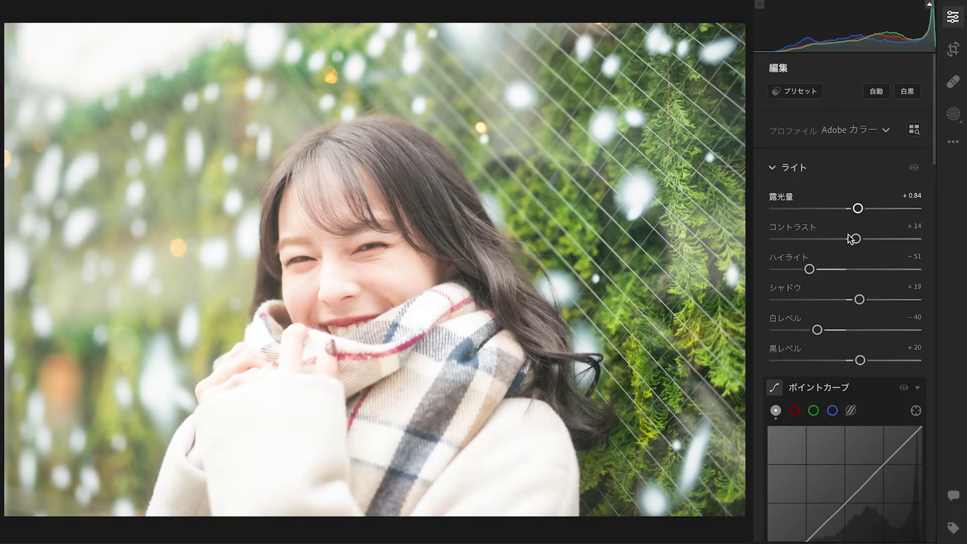
{"action": "left_click_drag", "start_coordinate": [811, 270], "coordinate": [808, 271]}
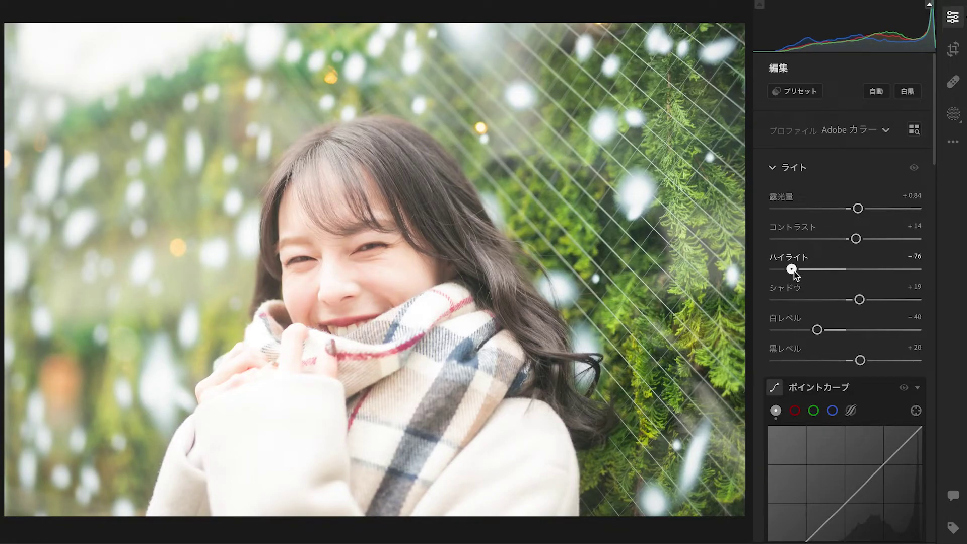
{"action": "left_click_drag", "start_coordinate": [813, 271], "coordinate": [798, 270]}
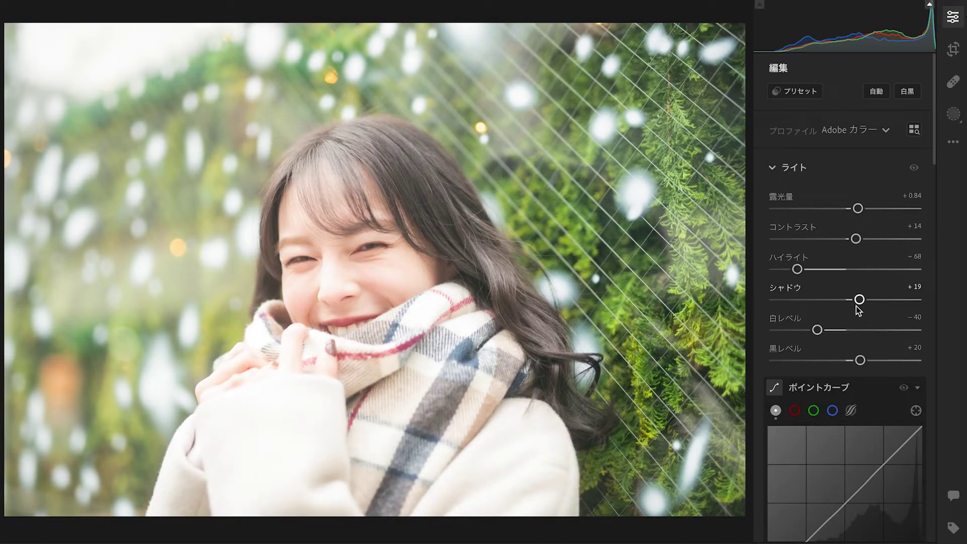
{"action": "left_click_drag", "start_coordinate": [859, 301], "coordinate": [867, 303]}
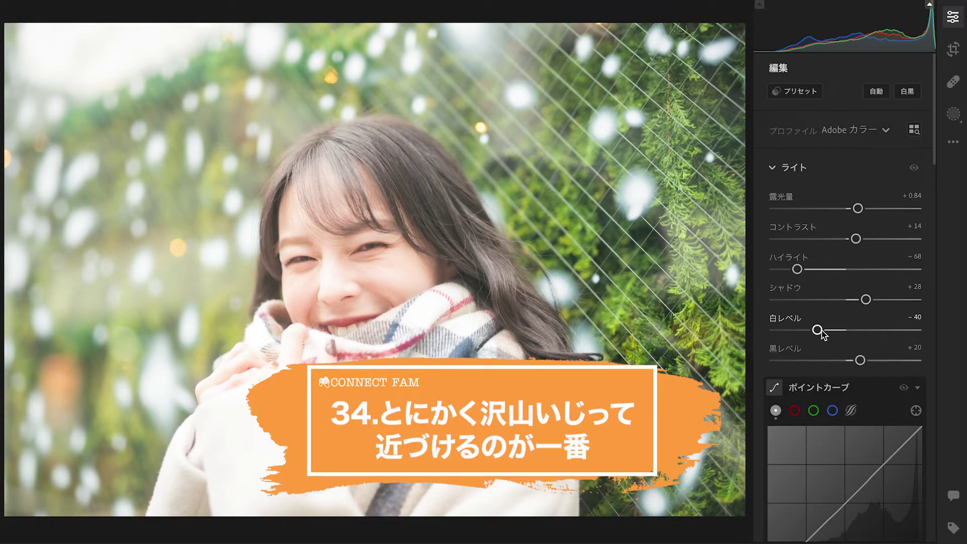
Set Whites to -42 and Blacks to +10 after testing deeper blacks
{"action": "left_click_drag", "start_coordinate": [818, 332], "coordinate": [811, 333]}
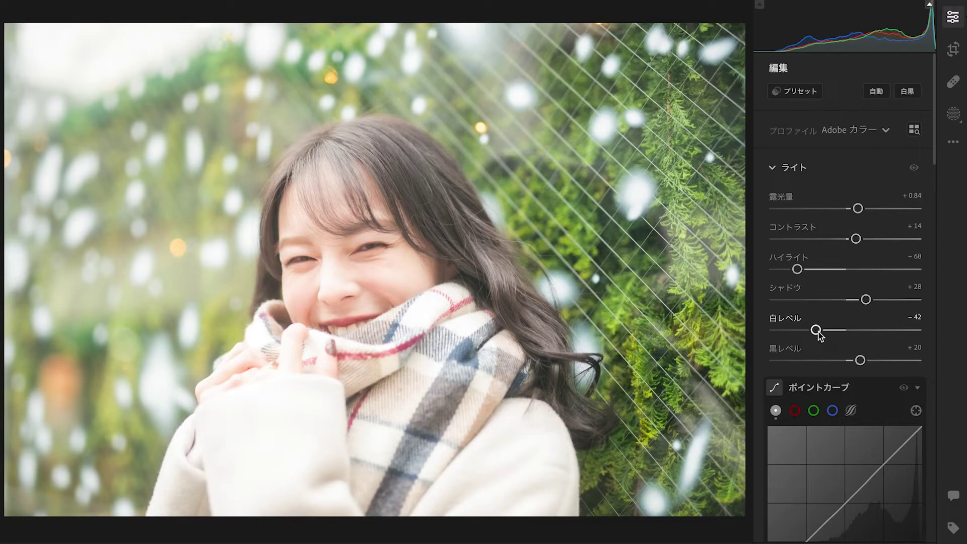
{"action": "left_click_drag", "start_coordinate": [811, 333], "coordinate": [816, 332]}
{"action": "left_click_drag", "start_coordinate": [860, 360], "coordinate": [828, 360]}
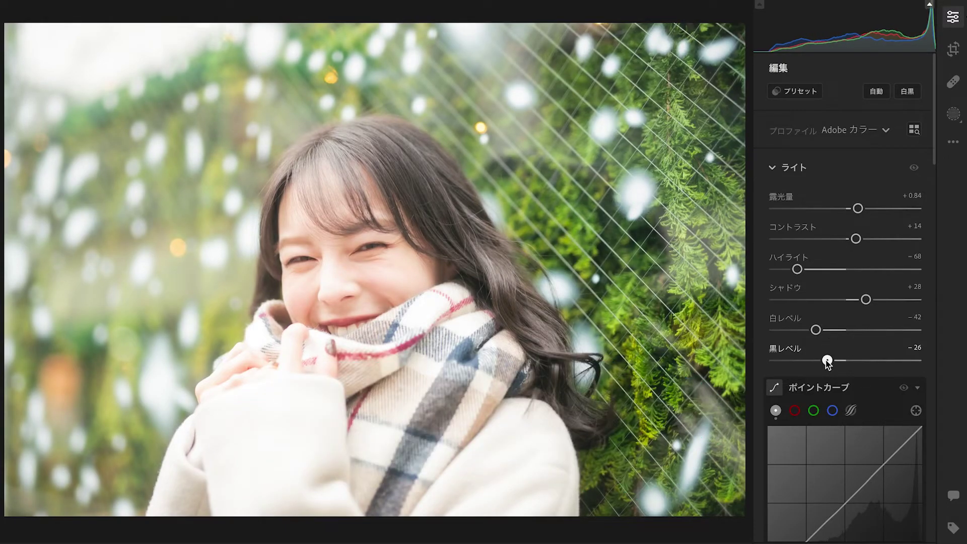
{"action": "mouse_move", "coordinate": [828, 361]}
{"action": "left_mouse_down"}
{"action": "mouse_move", "coordinate": [860, 360]}
{"action": "mouse_move", "coordinate": [838, 362]}
{"action": "left_mouse_up"}
{"action": "left_click_drag", "start_coordinate": [840, 362], "coordinate": [854, 362]}
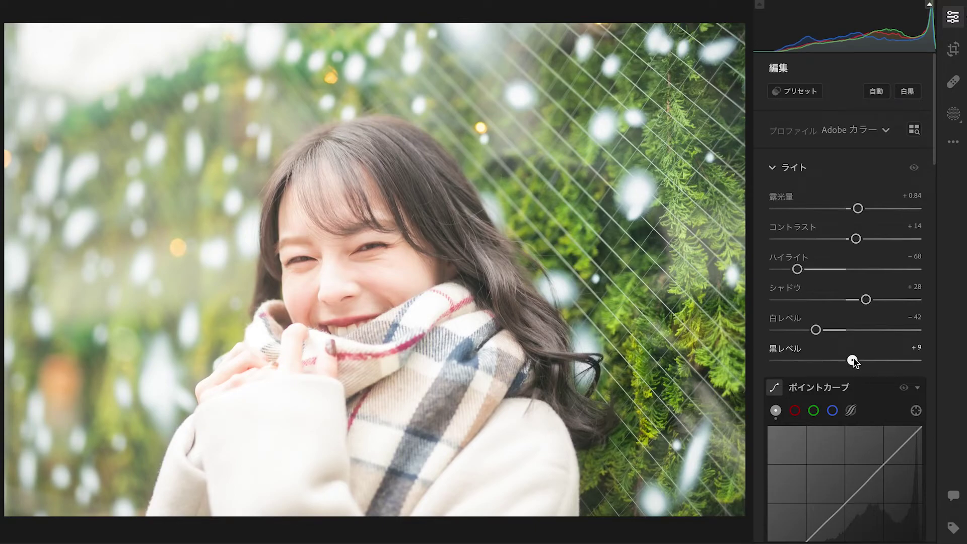
{"action": "left_click_drag", "start_coordinate": [855, 362], "coordinate": [856, 362]}
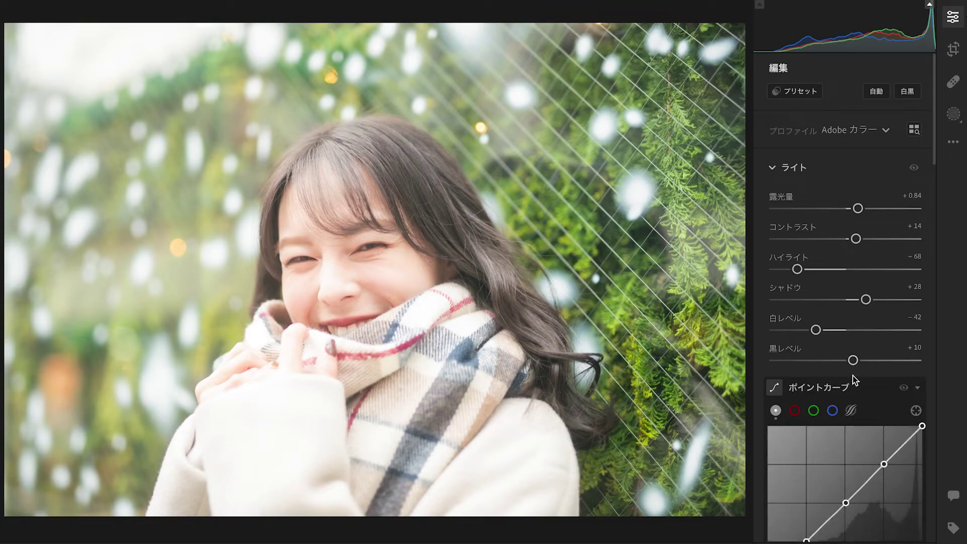
{"action": "scroll", "coordinate": [876, 428], "scroll_direction": "down", "scroll_amount": 1}
{"action": "scroll", "coordinate": [876, 428], "scroll_direction": "down", "scroll_amount": 1}
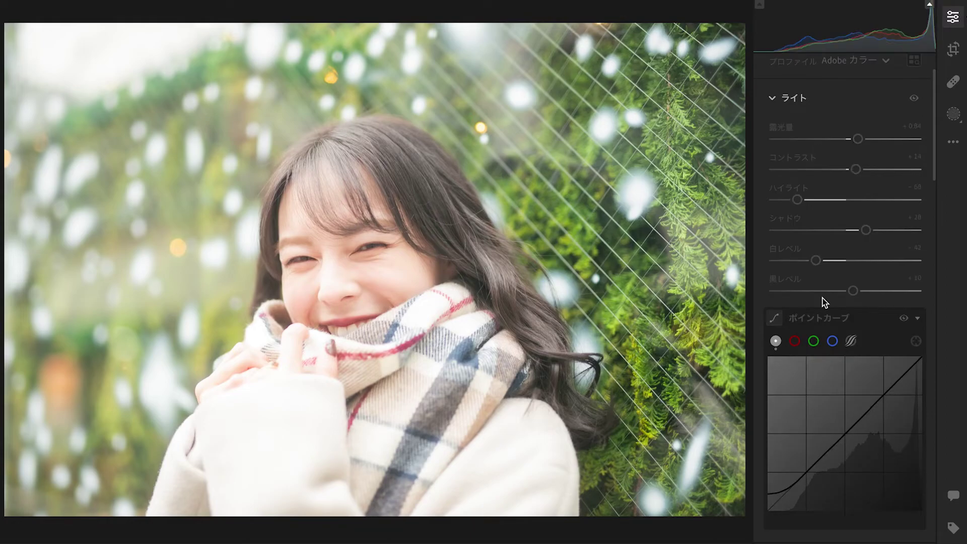
{"action": "key", "text": "backslash"}
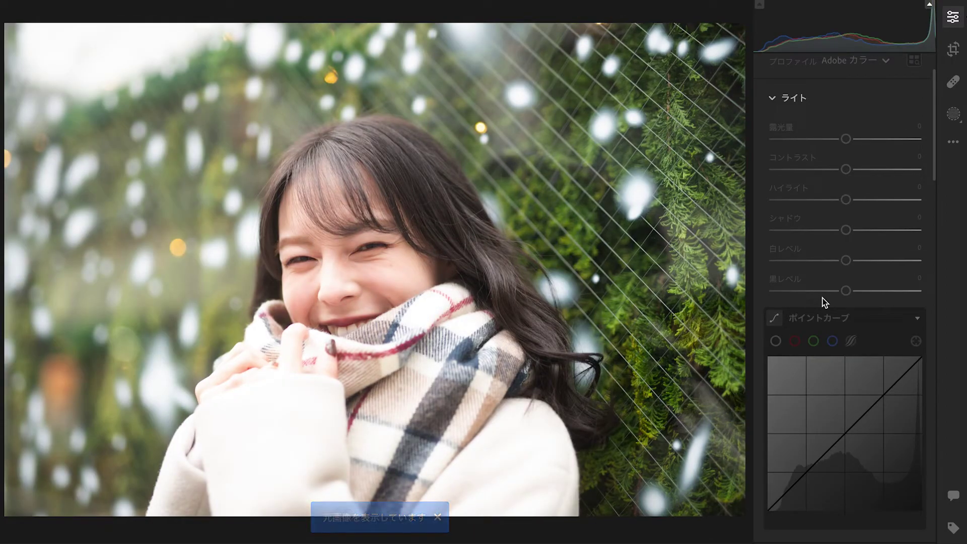
{"action": "key", "text": "backslash"}
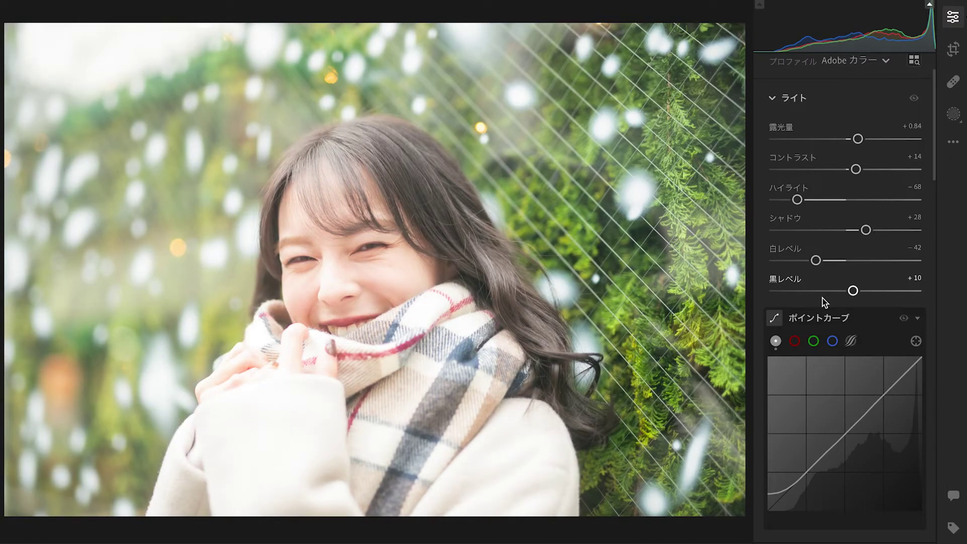
{"action": "key", "text": "backslash"}
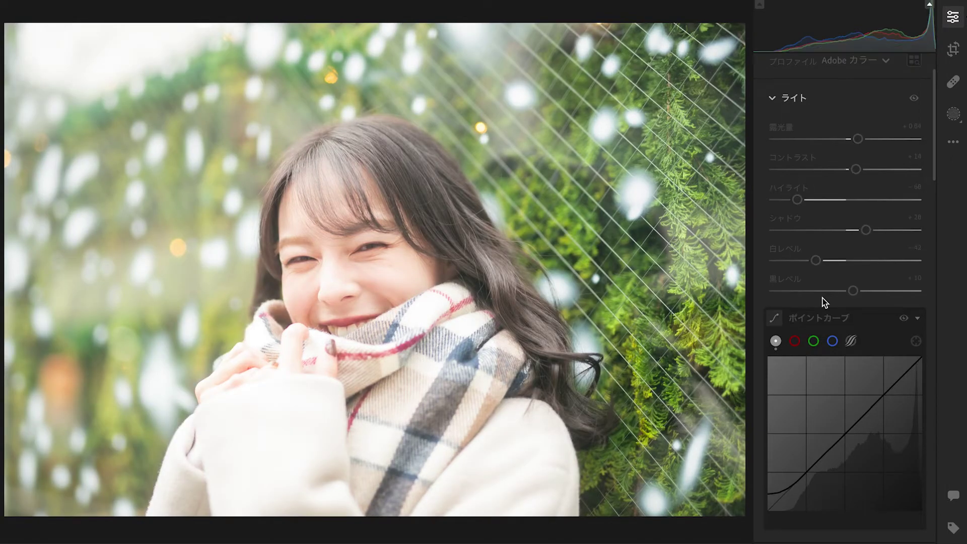
{"action": "key", "text": "backslash"}
{"action": "scroll", "coordinate": [821, 300], "scroll_direction": "down", "scroll_amount": 5}
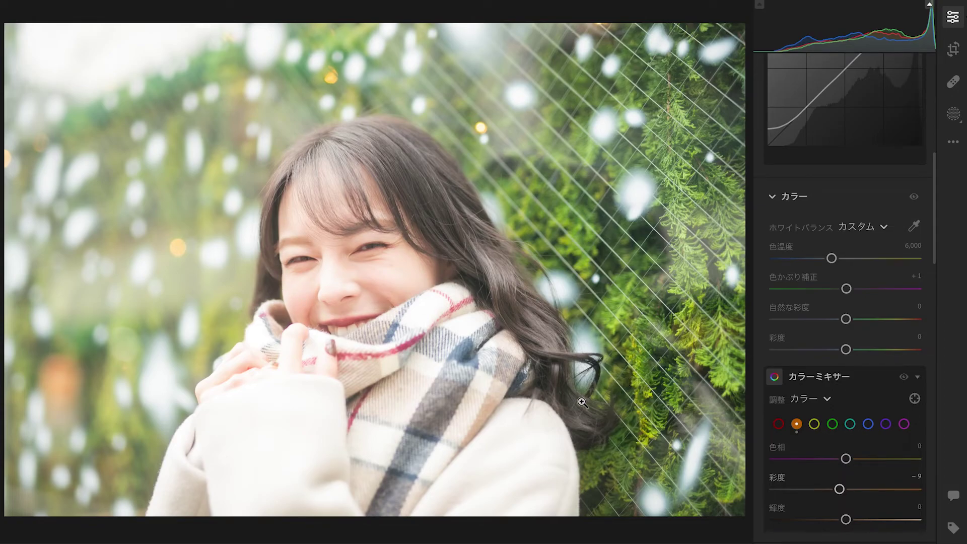
{"action": "scroll", "coordinate": [821, 392], "scroll_direction": "down", "scroll_amount": 3}
{"action": "scroll", "coordinate": [801, 373], "scroll_direction": "down", "scroll_amount": 2}
{"action": "scroll", "coordinate": [786, 348], "scroll_direction": "down", "scroll_amount": 2}
{"action": "scroll", "coordinate": [827, 349], "scroll_direction": "down", "scroll_amount": 2}
{"action": "scroll", "coordinate": [831, 351], "scroll_direction": "down", "scroll_amount": 3}
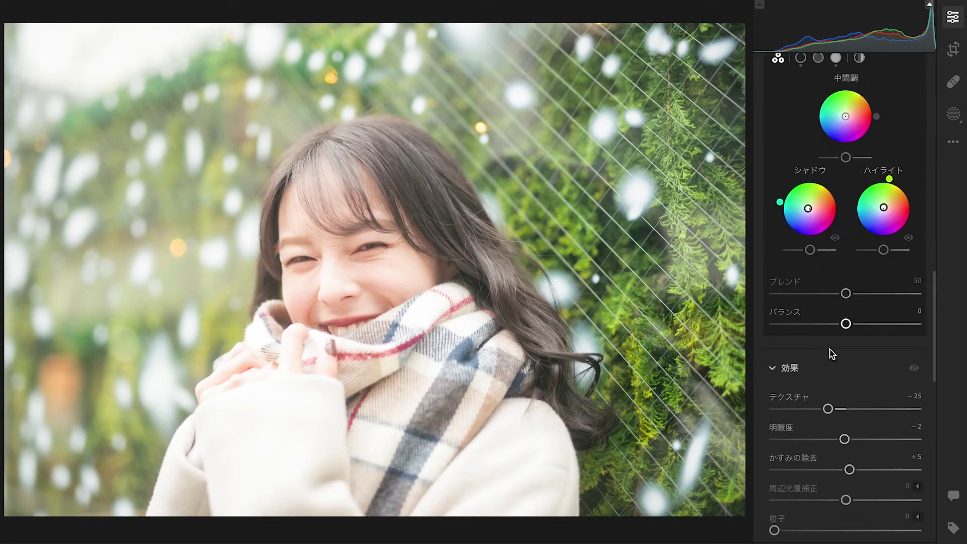
{"action": "scroll", "coordinate": [832, 261], "scroll_direction": "up", "scroll_amount": 20}
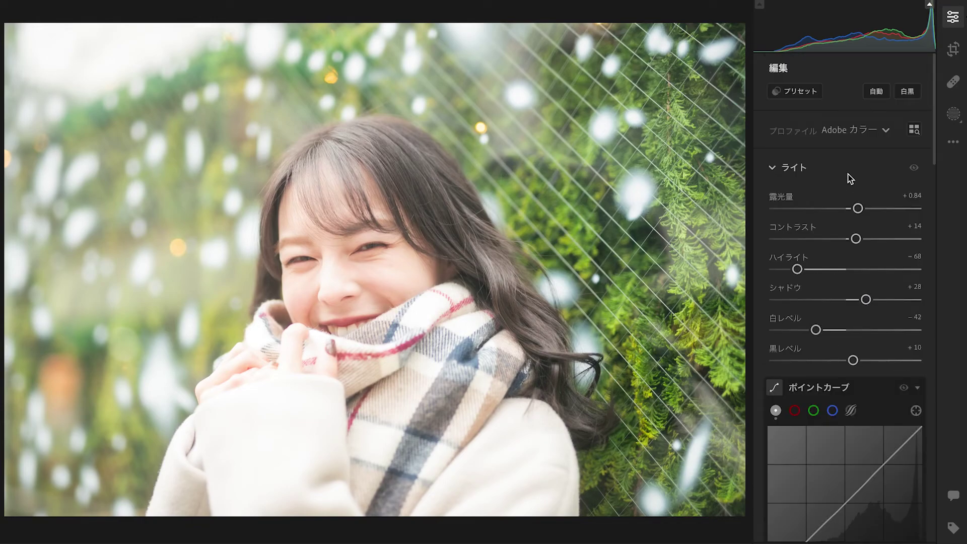
{"action": "key", "text": "backslash"}
{"action": "key", "text": "backslash"}
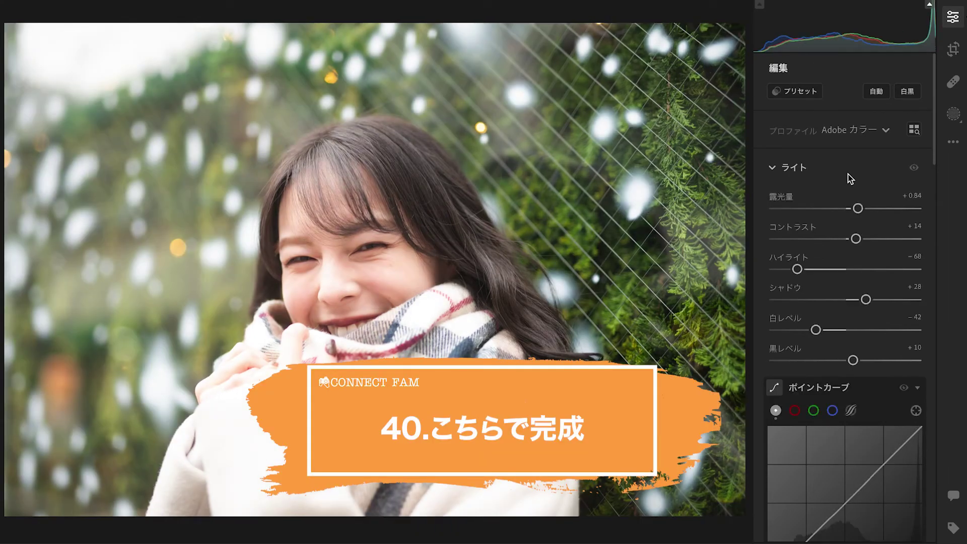
{"action": "key", "text": "backslash"}
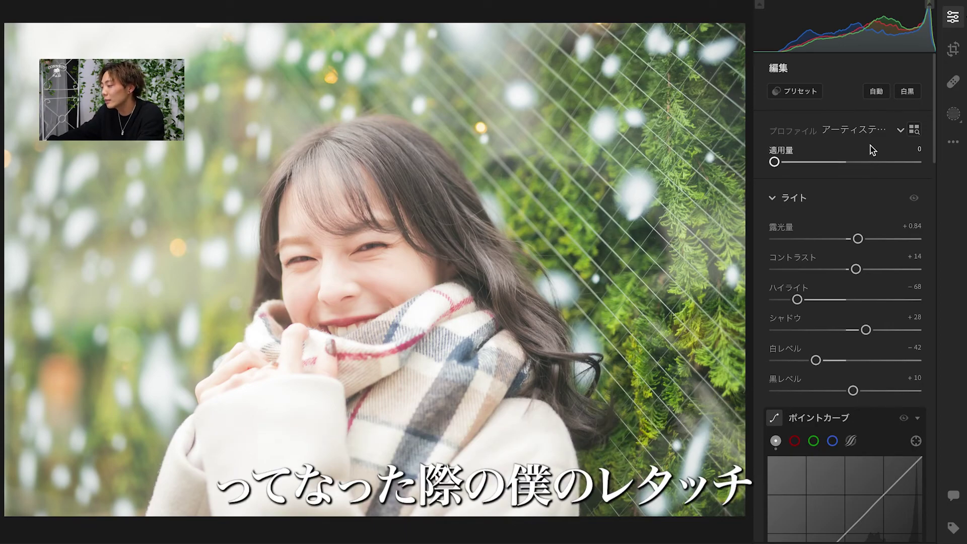
{"action": "scroll", "coordinate": [844, 372], "scroll_direction": "down", "scroll_amount": 2}
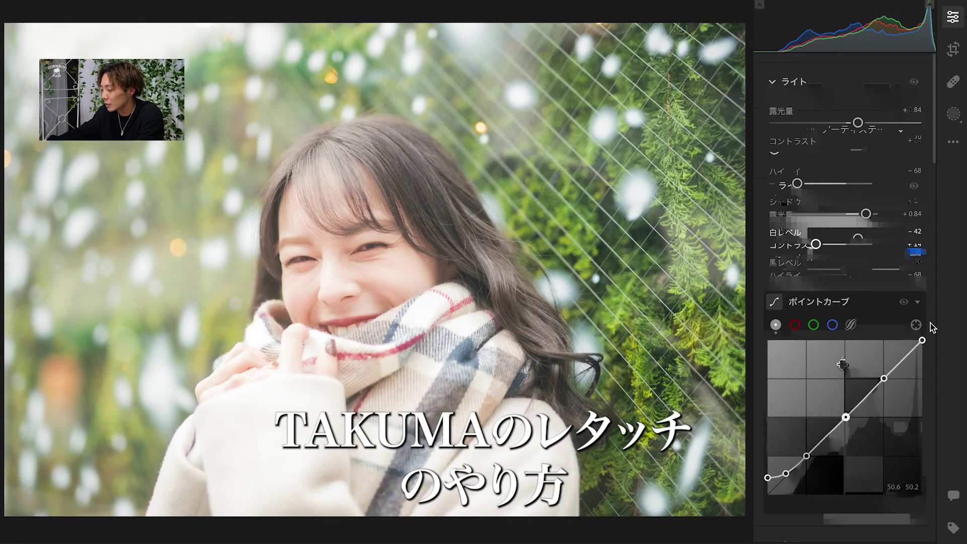
{"action": "scroll", "coordinate": [846, 362], "scroll_direction": "down", "scroll_amount": 8}
{"action": "scroll", "coordinate": [869, 217], "scroll_direction": "up", "scroll_amount": 10}
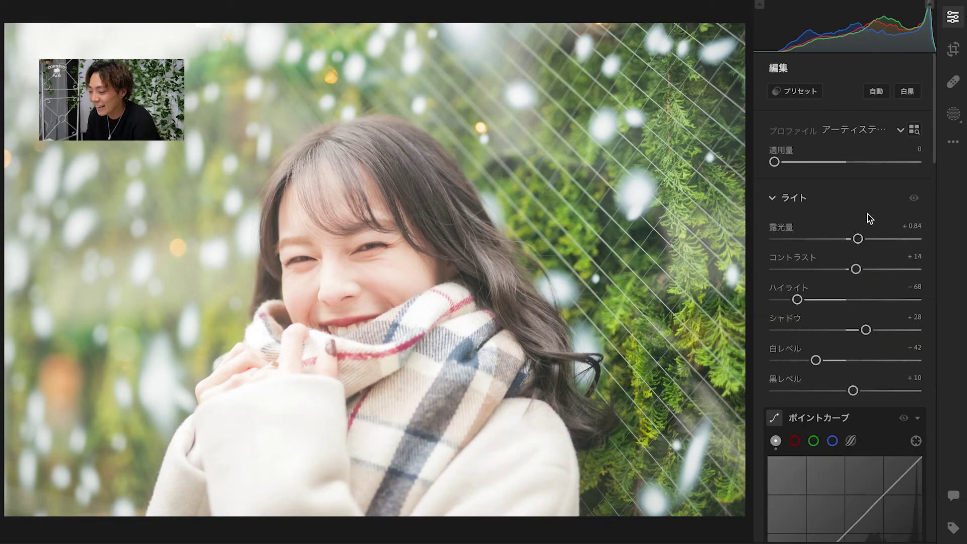